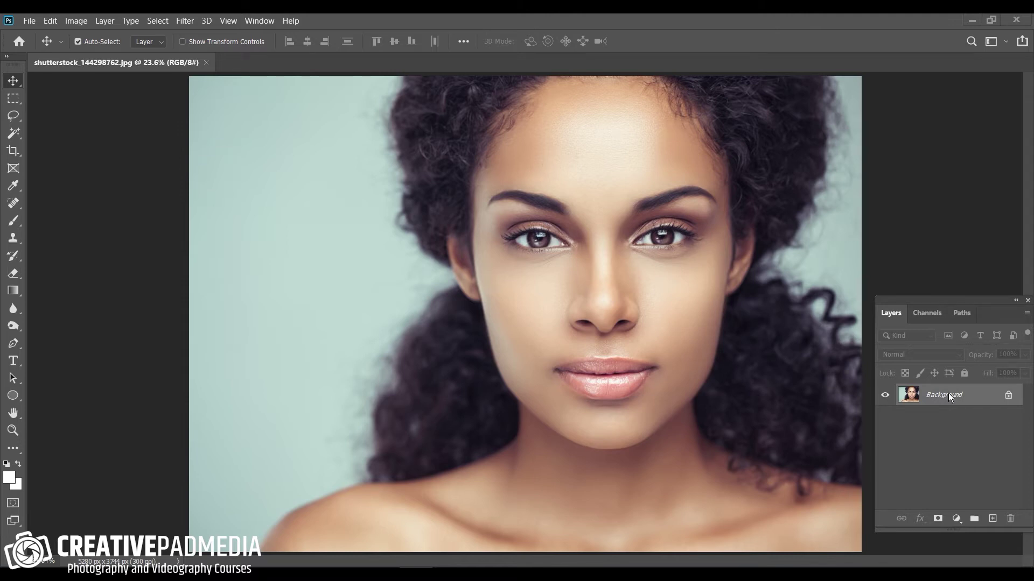
Step: Duplicate the Background layer as Background copy and keep the copy selected
right_click(956, 399)
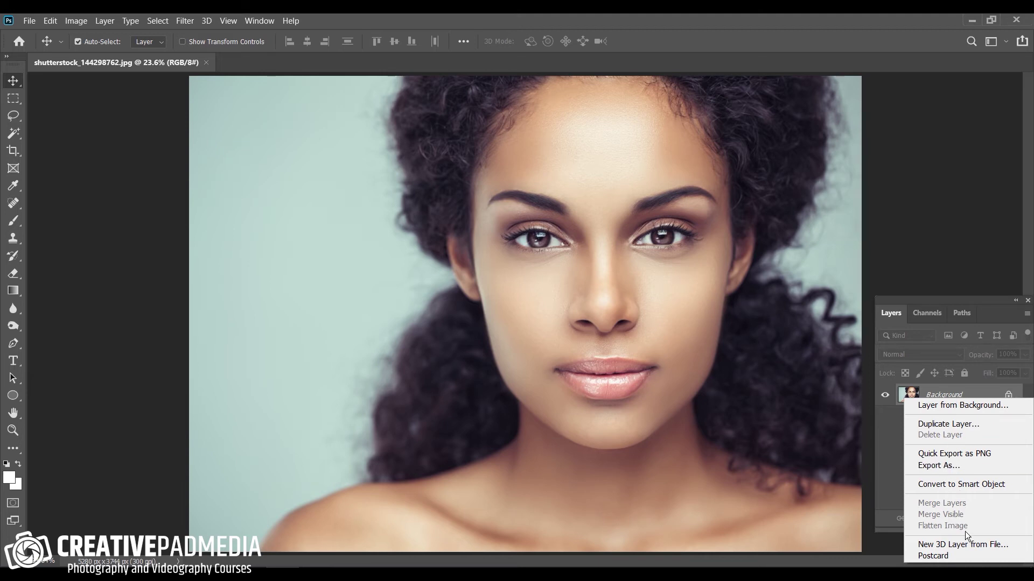
left_click(954, 424)
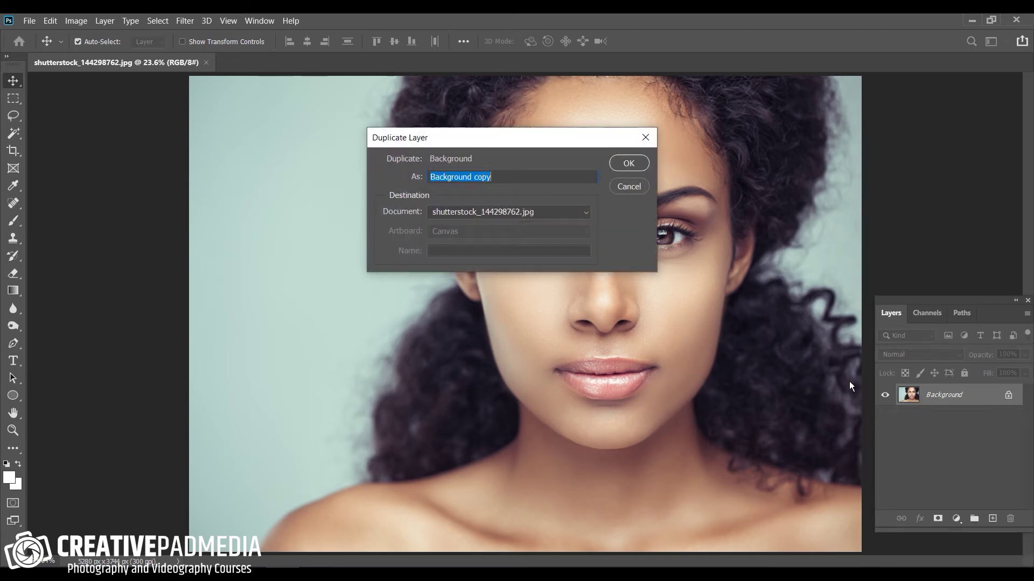
left_click(629, 163)
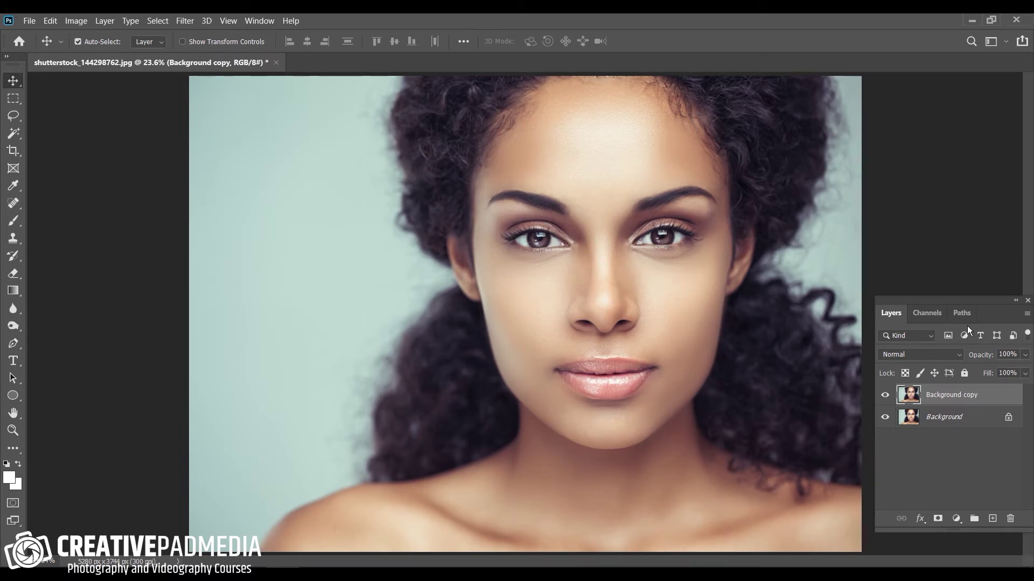
left_click(949, 419)
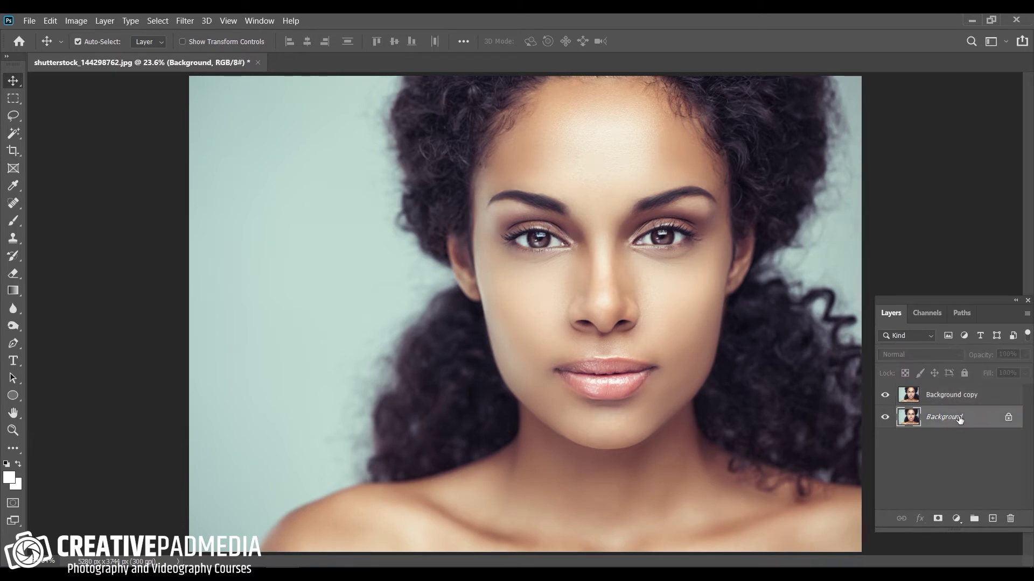
left_click(957, 399)
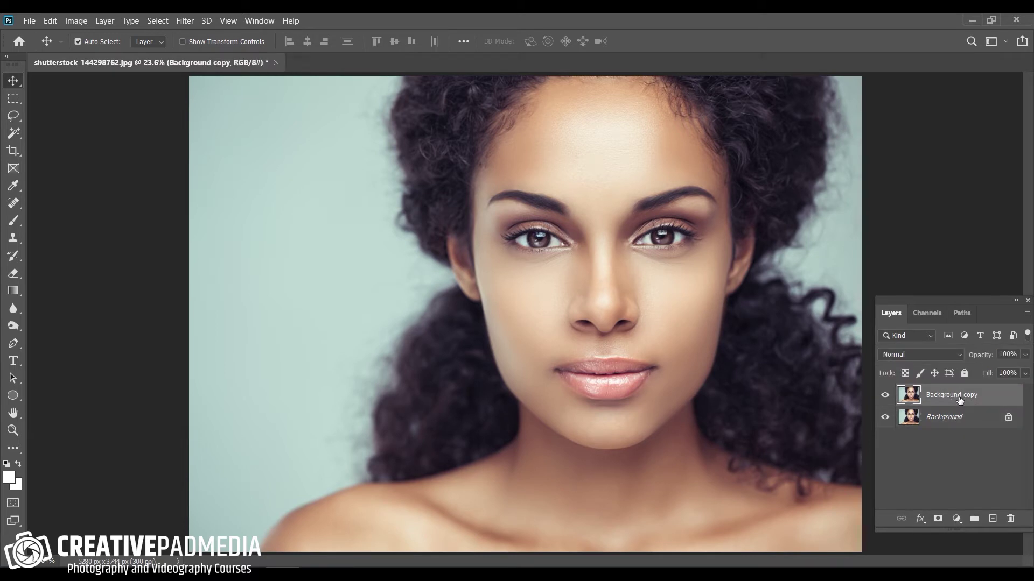
Step: Apply the Camera Raw Filter to the Background copy layer with Clarity at +64, and toggle the layer's visibility to compare
left_click(185, 21)
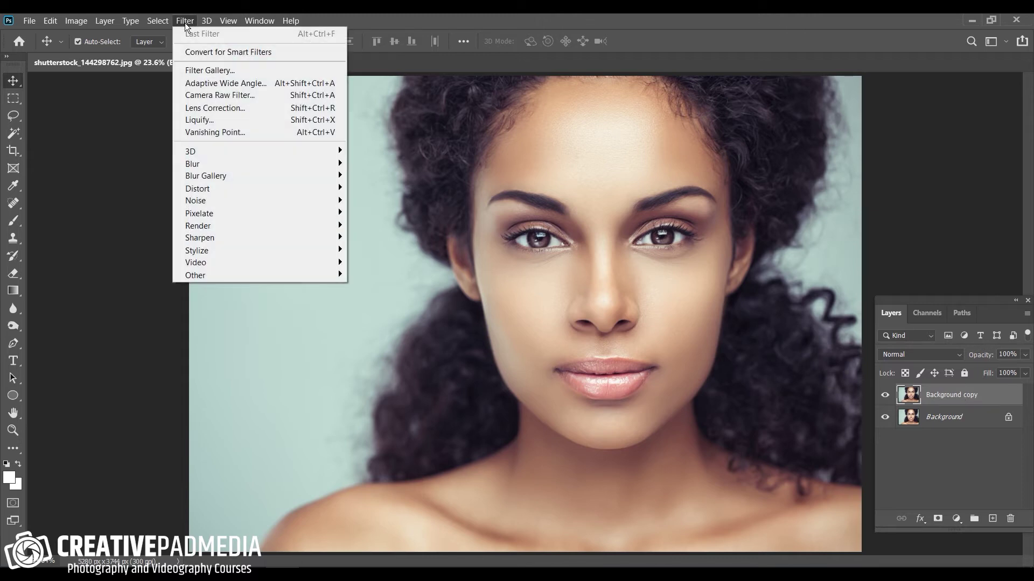
left_click(235, 95)
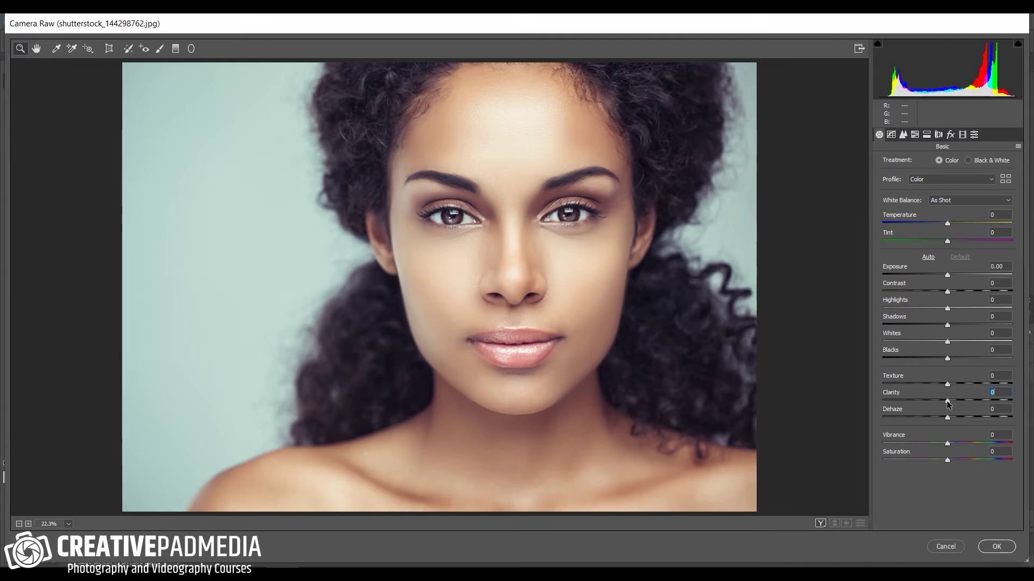
left_click_drag(948, 401, 998, 405)
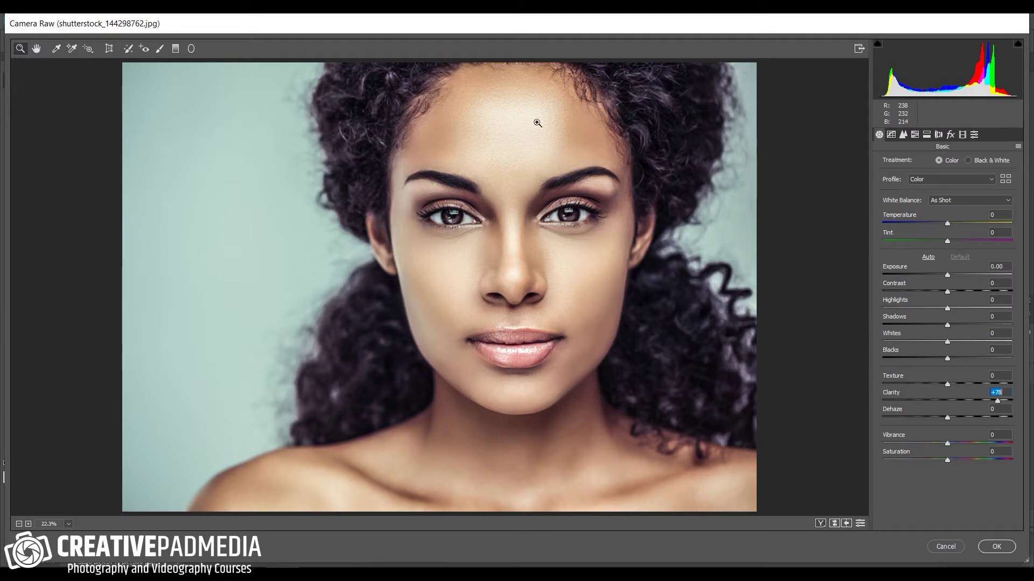
key("Down")
key("Down")
key("Down")
key("Down")
key("Down")
key("Down")
key("Down")
key("Down")
key("Down")
key("Down")
key("Down")
key("Down")
key("Down")
key("Down")
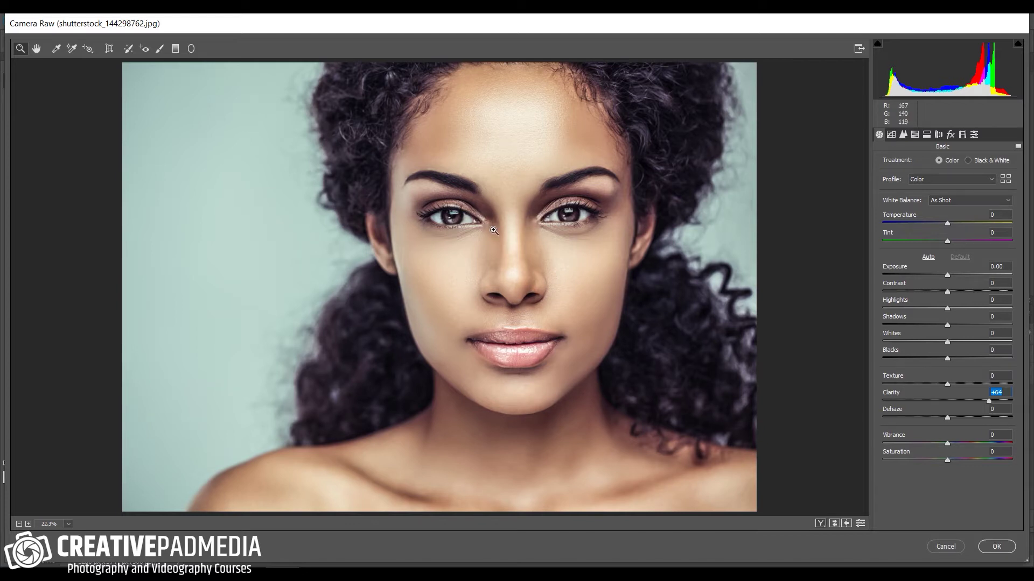
left_click(1004, 550)
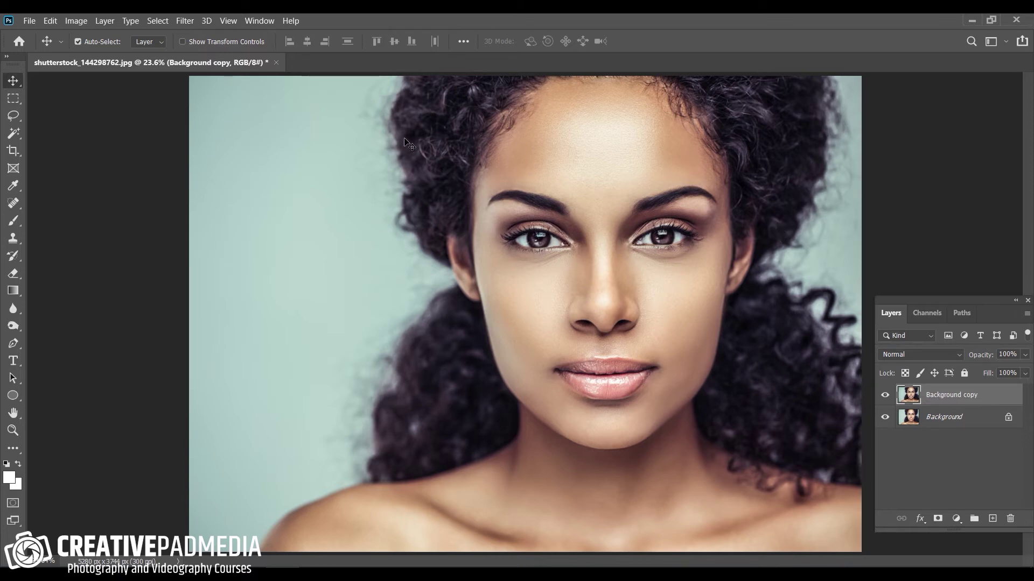
left_click(883, 397)
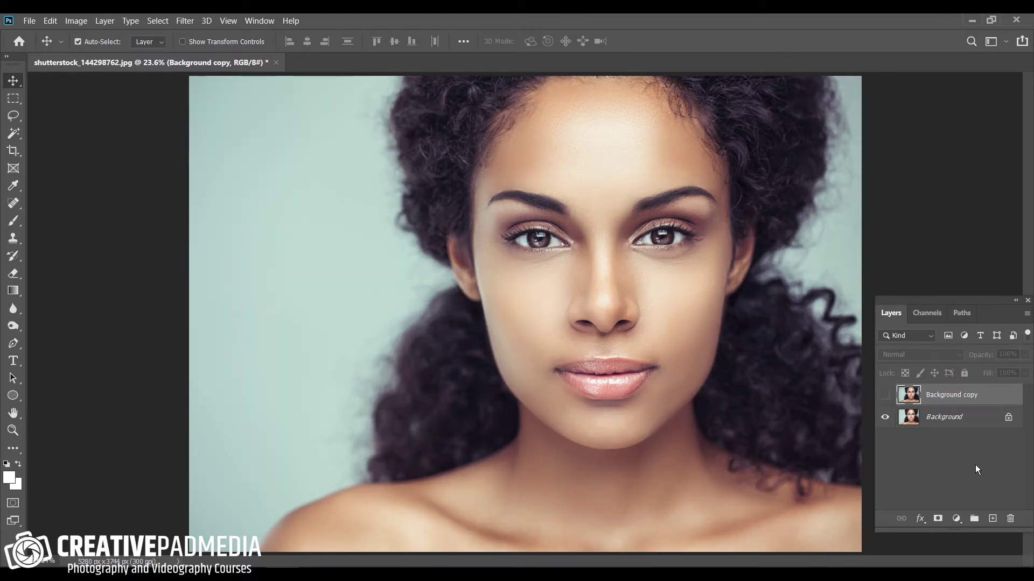
left_click(884, 395)
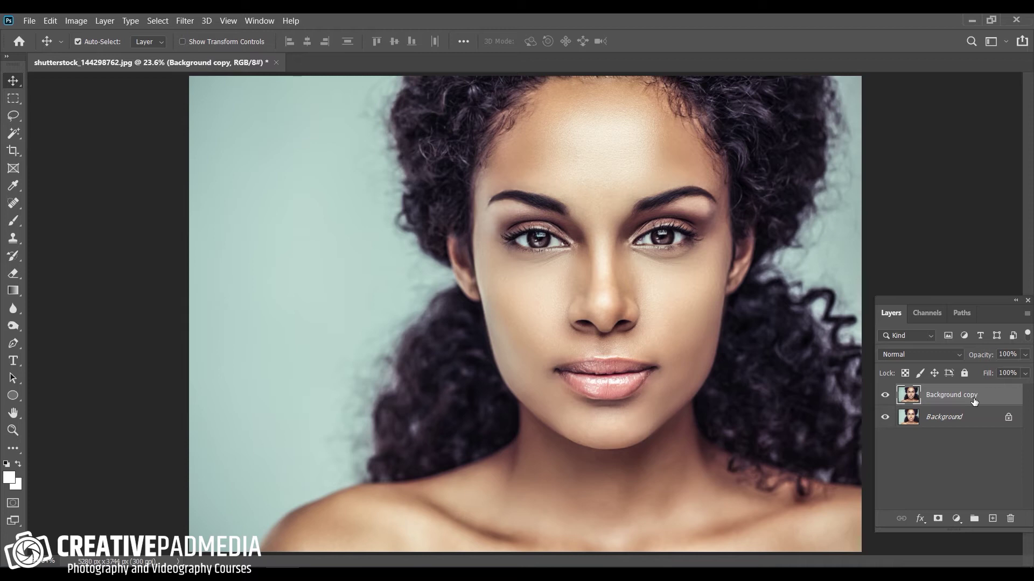
Step: Add a white layer mask to the Background copy layer and activate the Brush tool
left_click(938, 520)
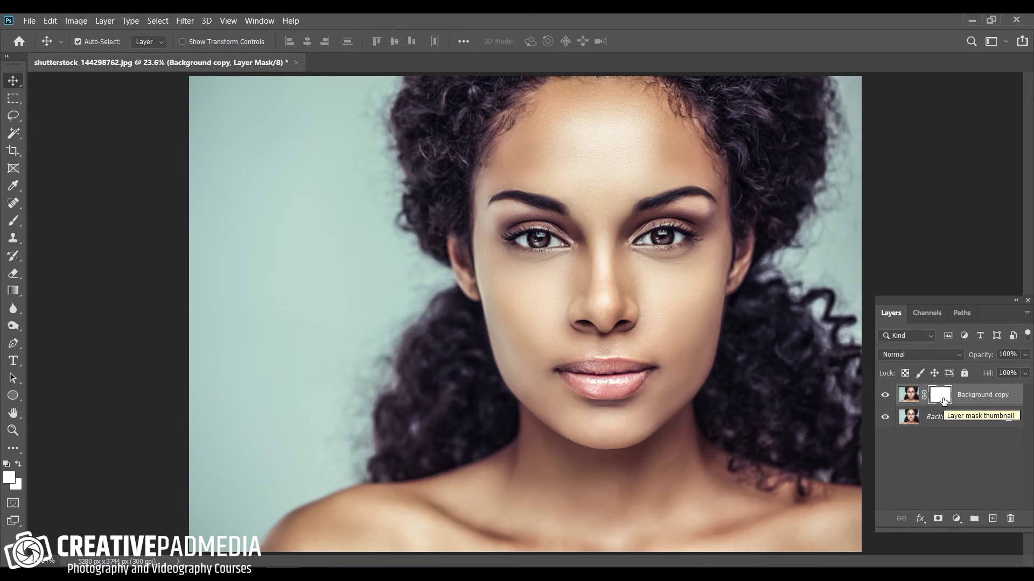
left_click(11, 222)
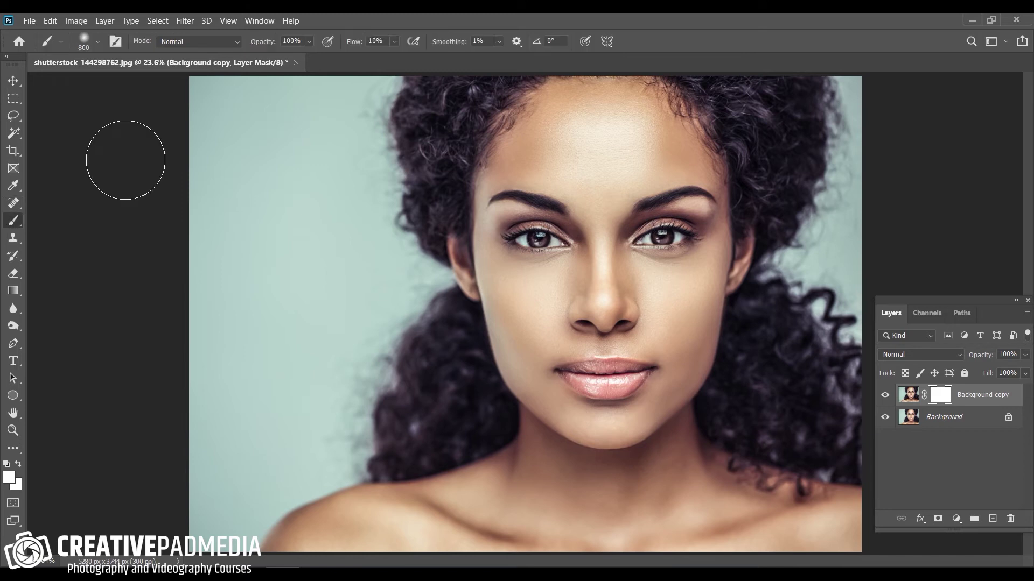
Step: Try painting white across the forehead on the Background copy layer's image instead of its mask
left_click(10, 478)
left_click(604, 331)
left_click(903, 158)
left_click(910, 396)
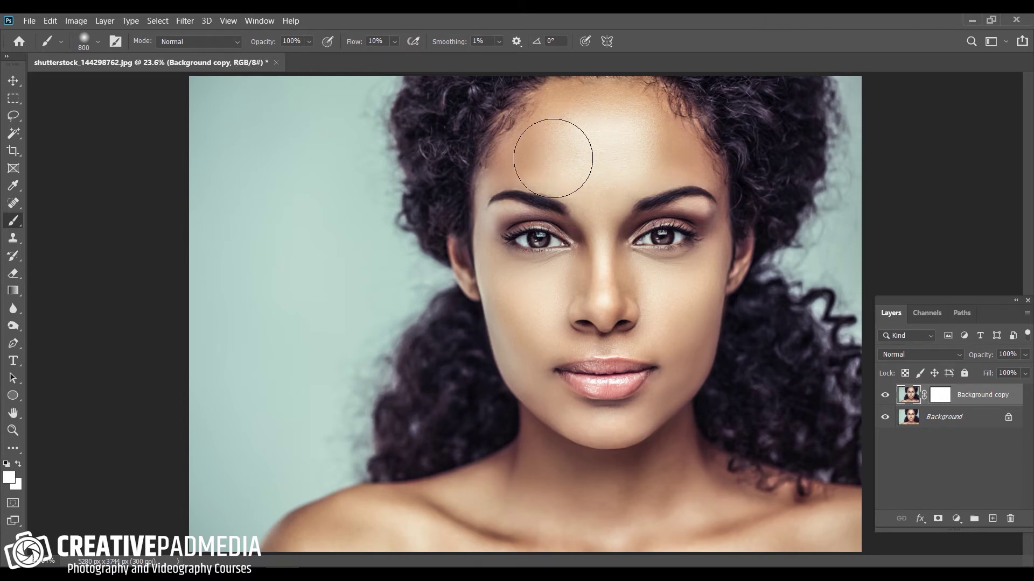
left_click_drag(553, 158, 604, 166)
left_click(9, 477)
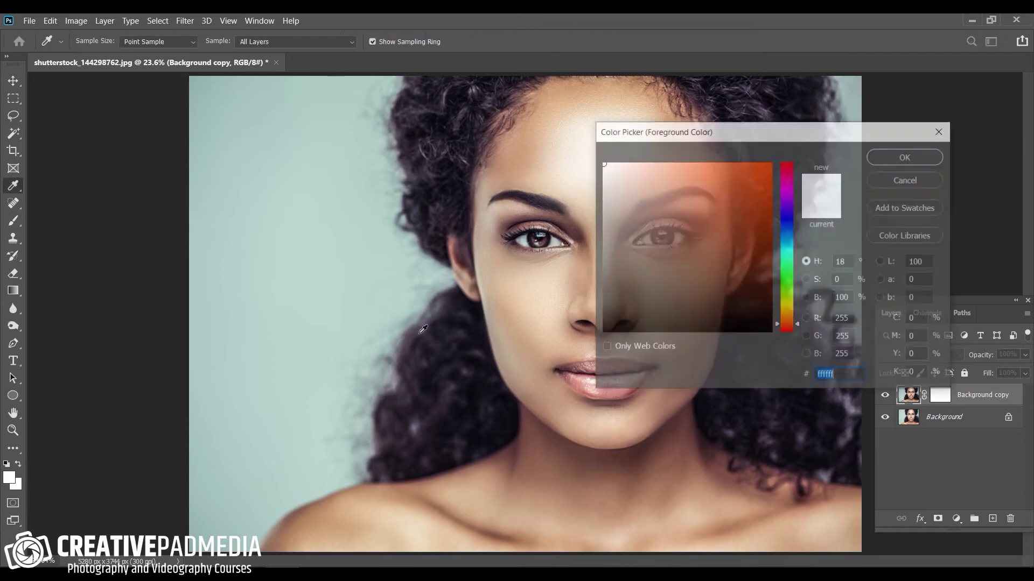
left_click(890, 183)
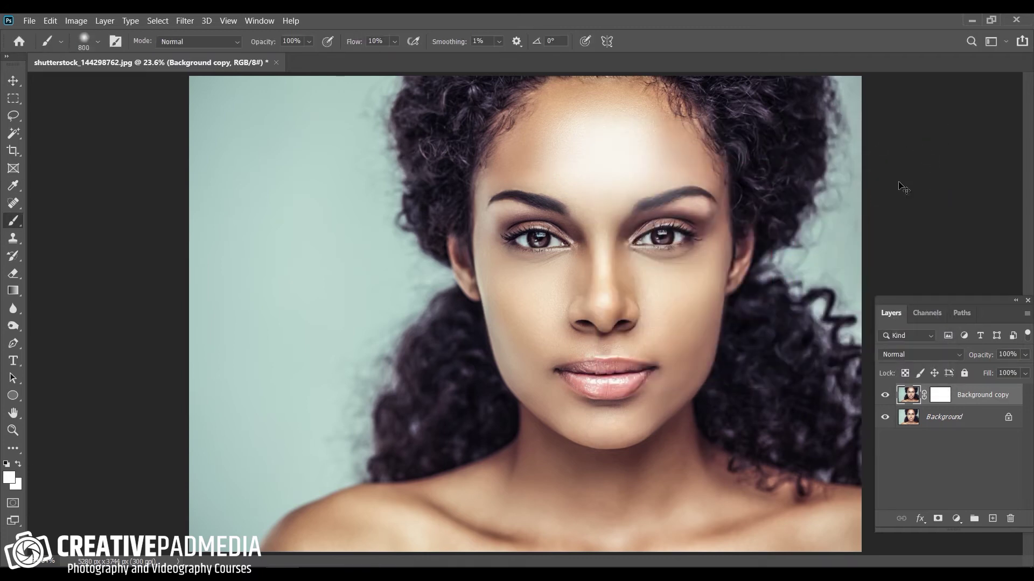
Step: Set the foreground colour to black, and try a black stroke across the forehead on the layer's image and undo it
left_click(9, 477)
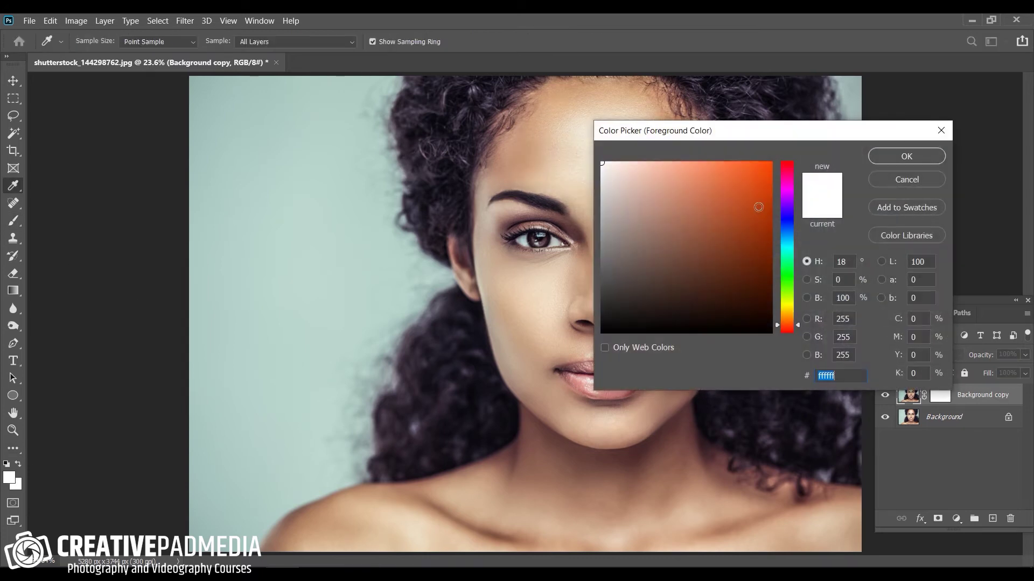
left_click(926, 157)
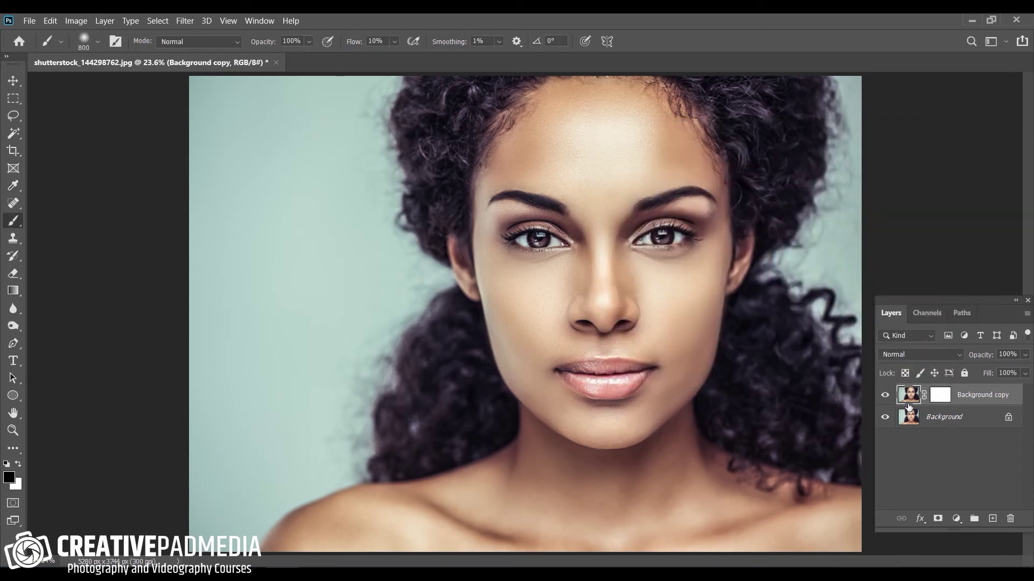
mouse_move(550, 153)
left_mouse_down()
mouse_move(595, 150)
mouse_move(606, 177)
mouse_move(588, 161)
mouse_move(700, 171)
left_mouse_up()
key("ctrl+z")
Step: Select the Background copy's layer mask, set the brush flow to 100%, and paint black over the whole face
left_click(940, 397)
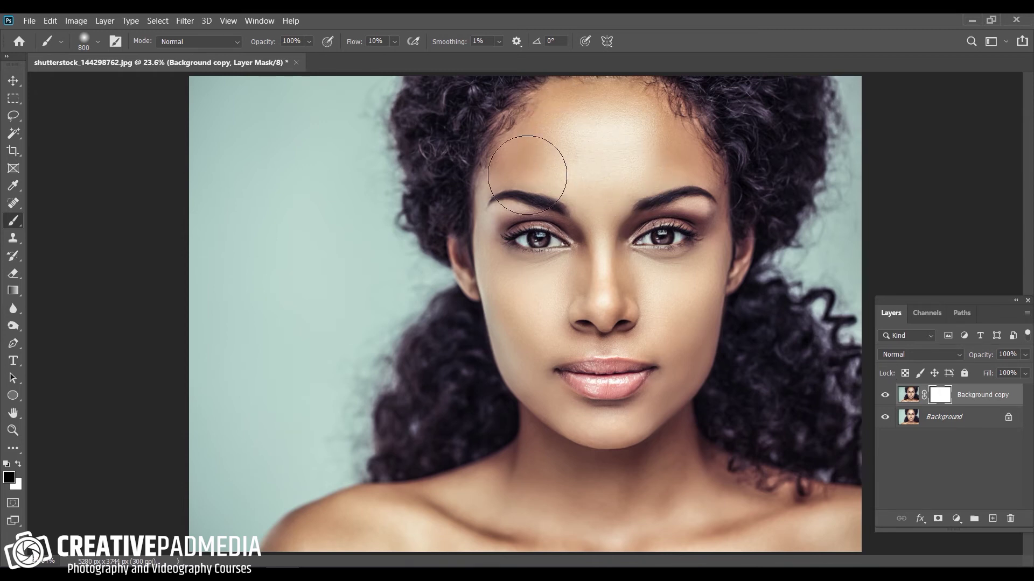
key("ctrl+plus")
key("ctrl+plus")
key("ctrl+plus")
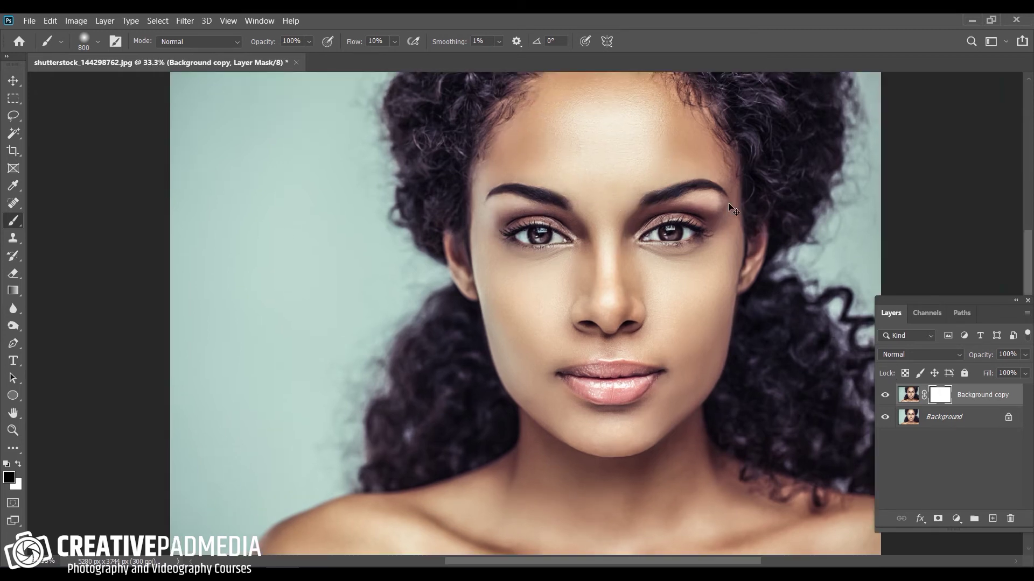
key("ctrl+minus")
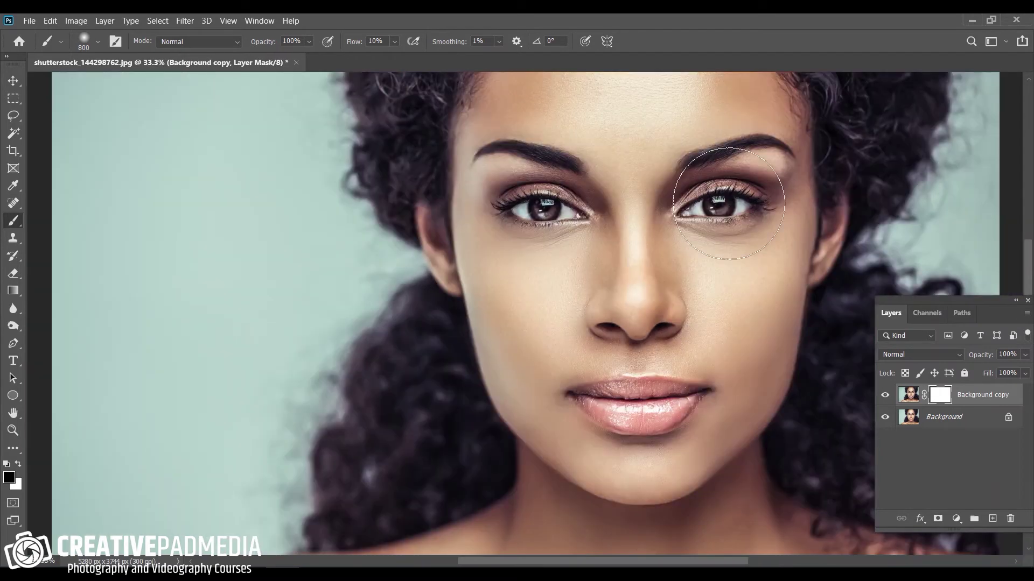
left_click_drag(709, 238, 537, 278)
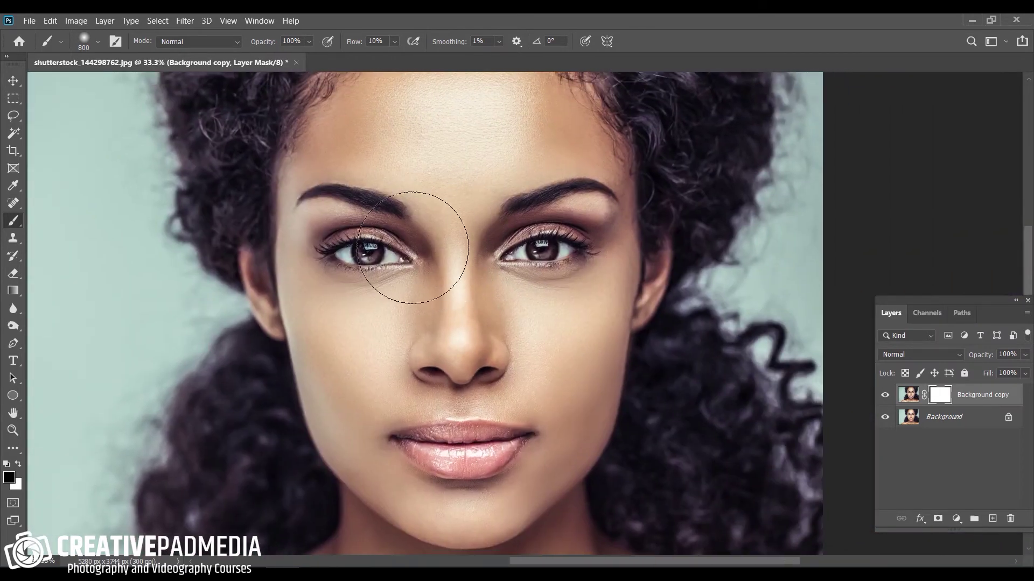
left_click(394, 42)
left_click_drag(396, 56, 514, 59)
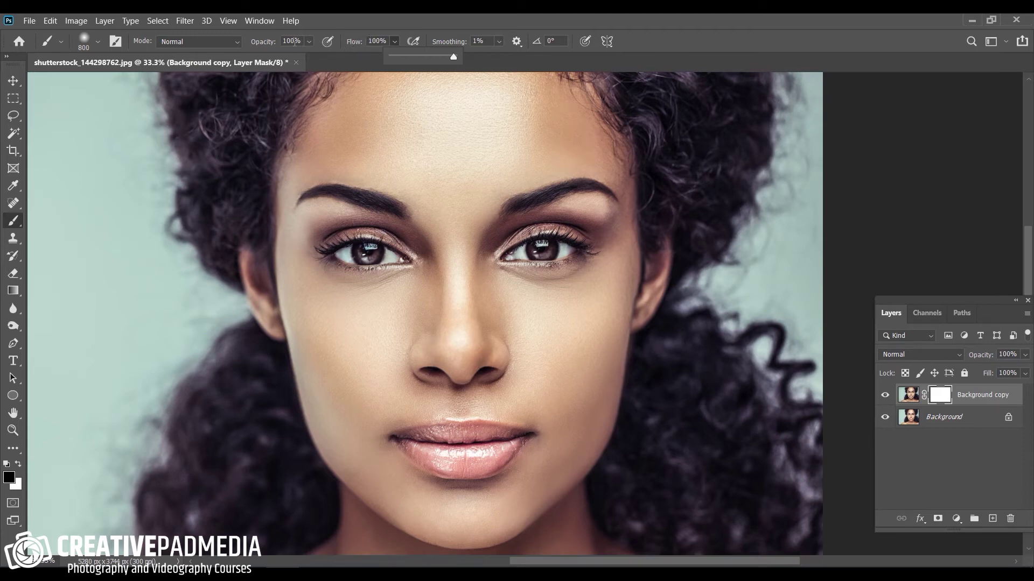
left_click(487, 50)
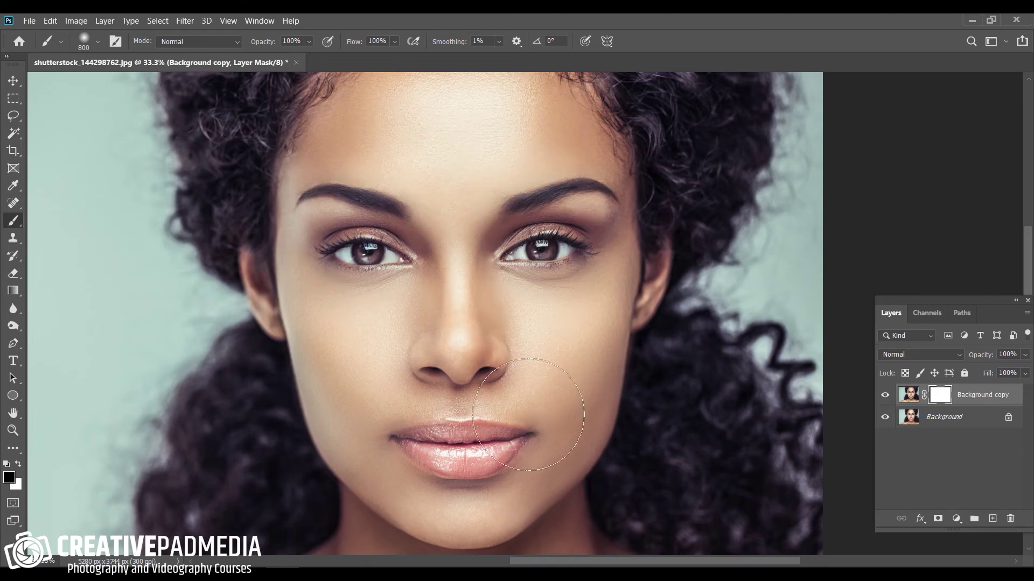
mouse_move(469, 230)
left_mouse_down()
mouse_move(393, 272)
mouse_move(381, 346)
left_mouse_up()
Step: Set the foreground colour to white and fill the black face area of the layer mask back in with it
left_click(9, 478)
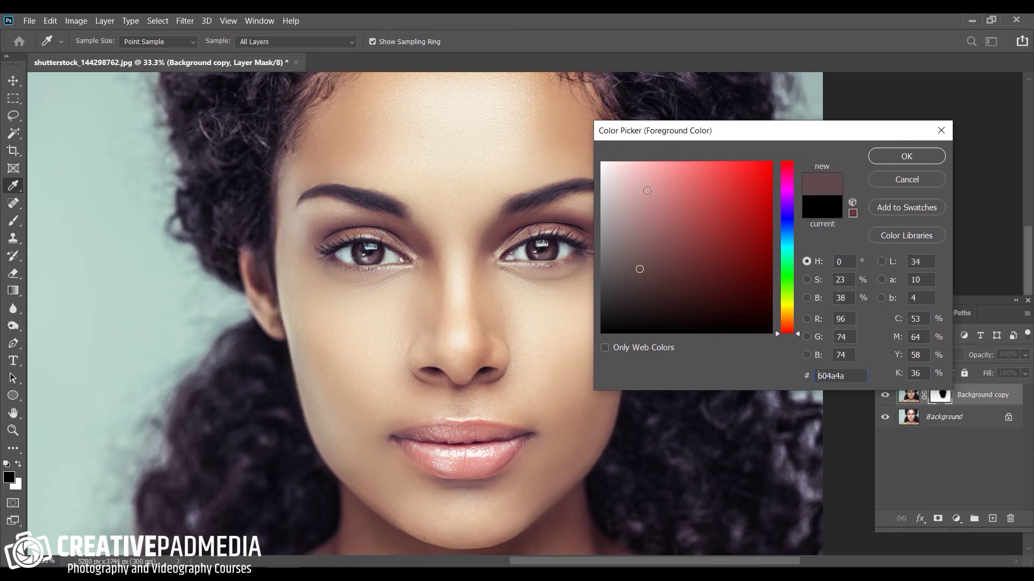
left_click_drag(639, 268, 601, 161)
left_click(883, 160)
key("b")
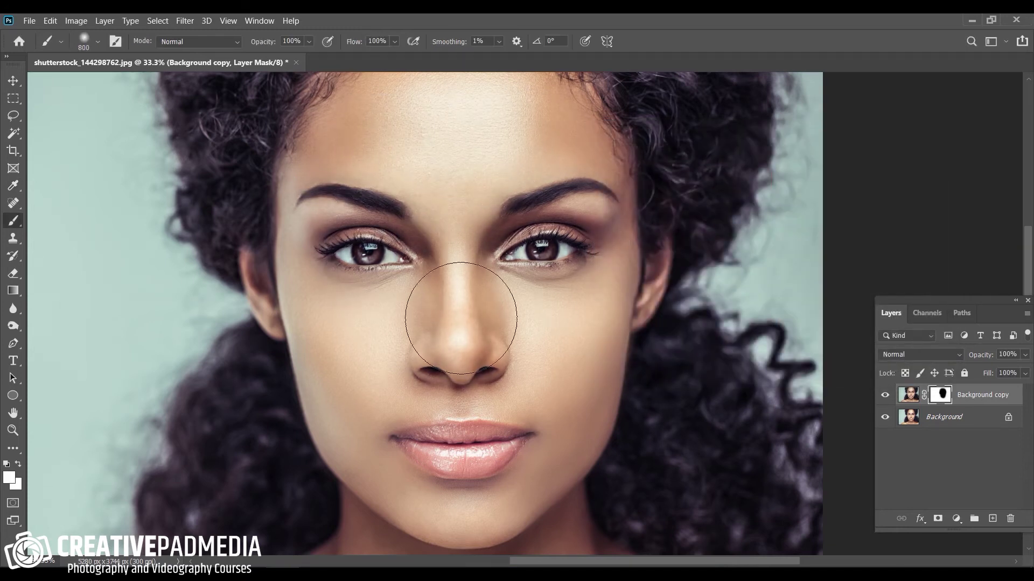
key("alt+BackSpace")
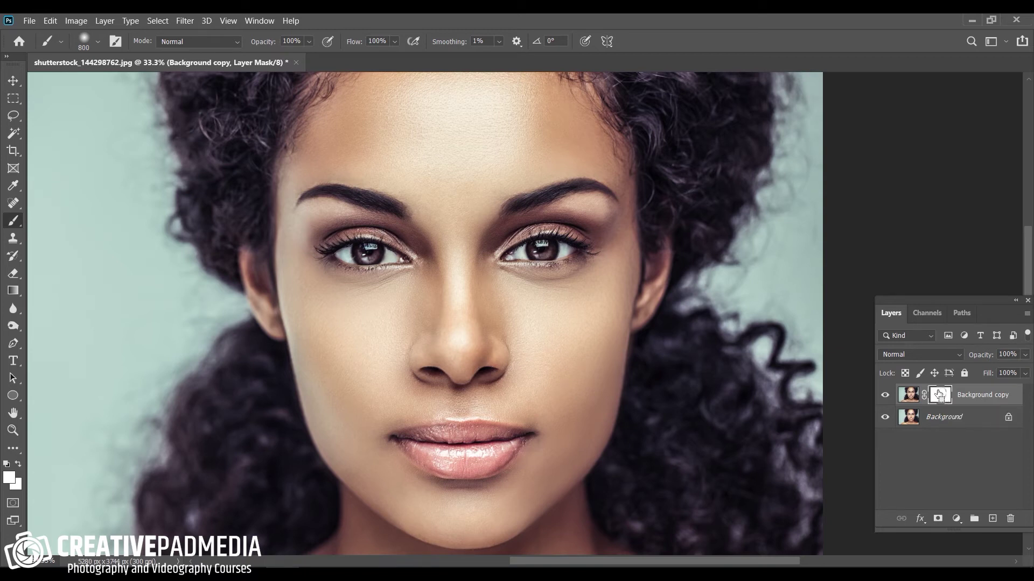
key("ctrl+minus")
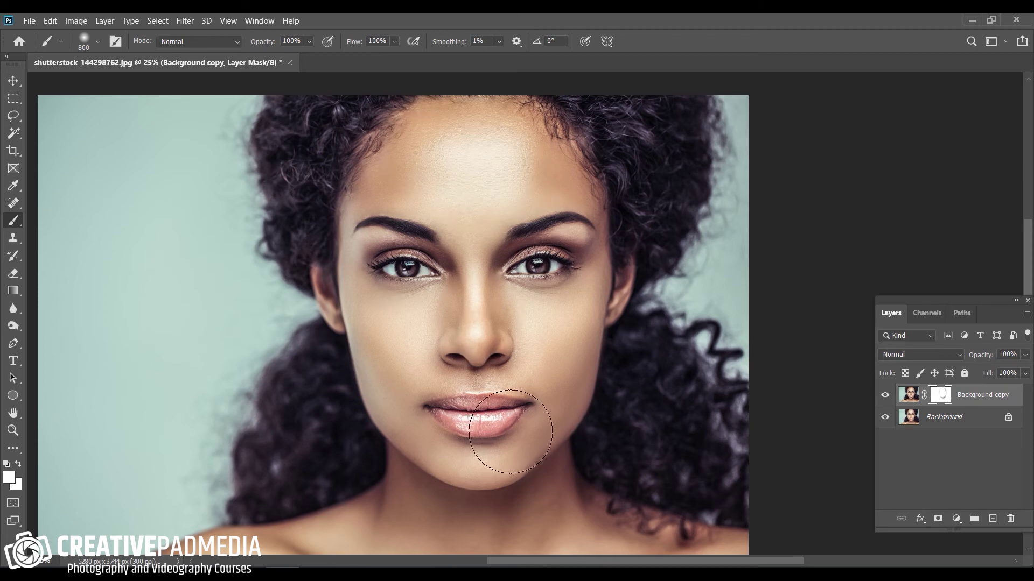
left_click_drag(525, 442, 537, 256)
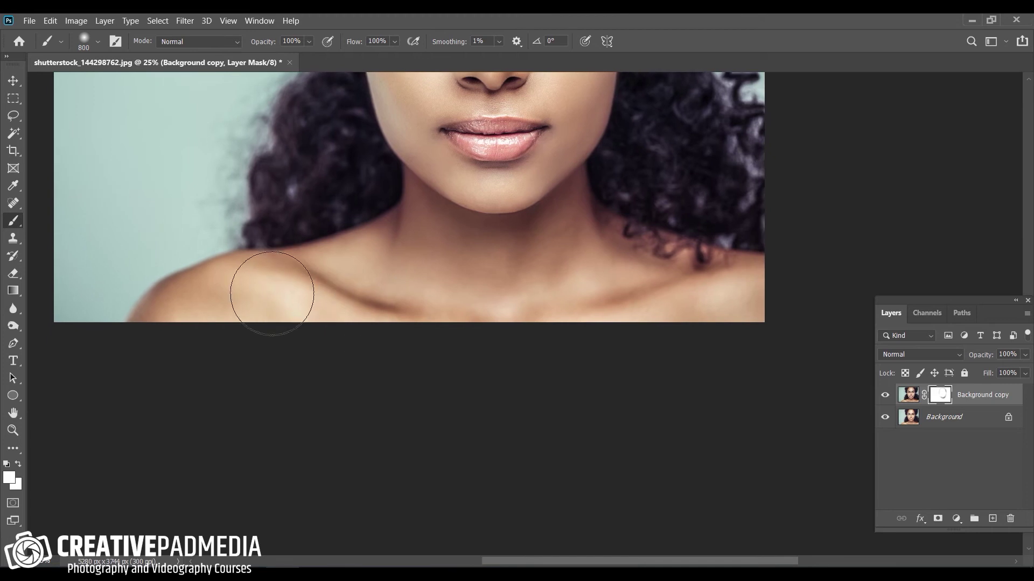
left_click_drag(524, 195, 542, 443)
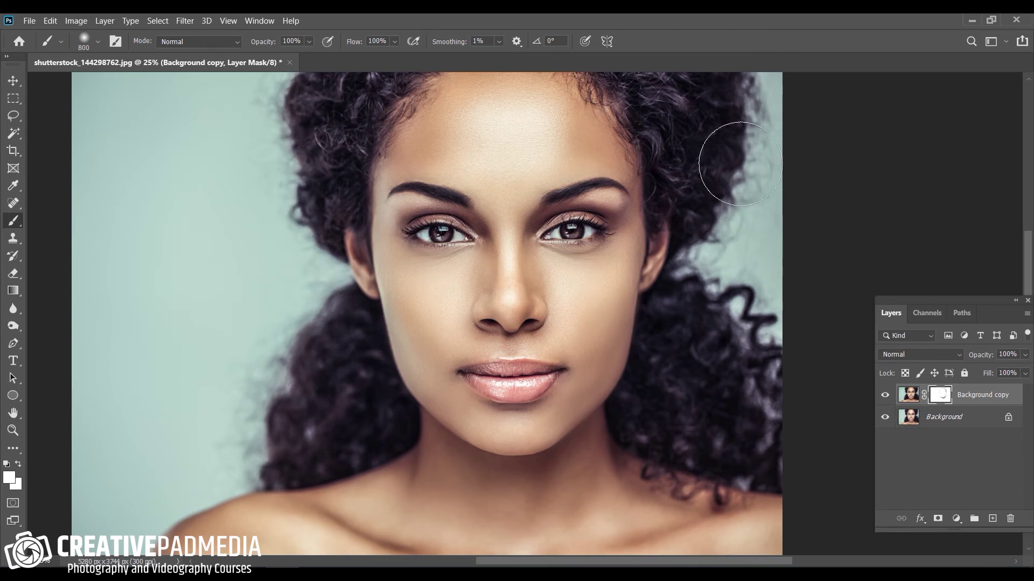
mouse_move(715, 150)
left_mouse_down()
mouse_move(692, 104)
mouse_move(346, 103)
mouse_move(741, 95)
left_mouse_up()
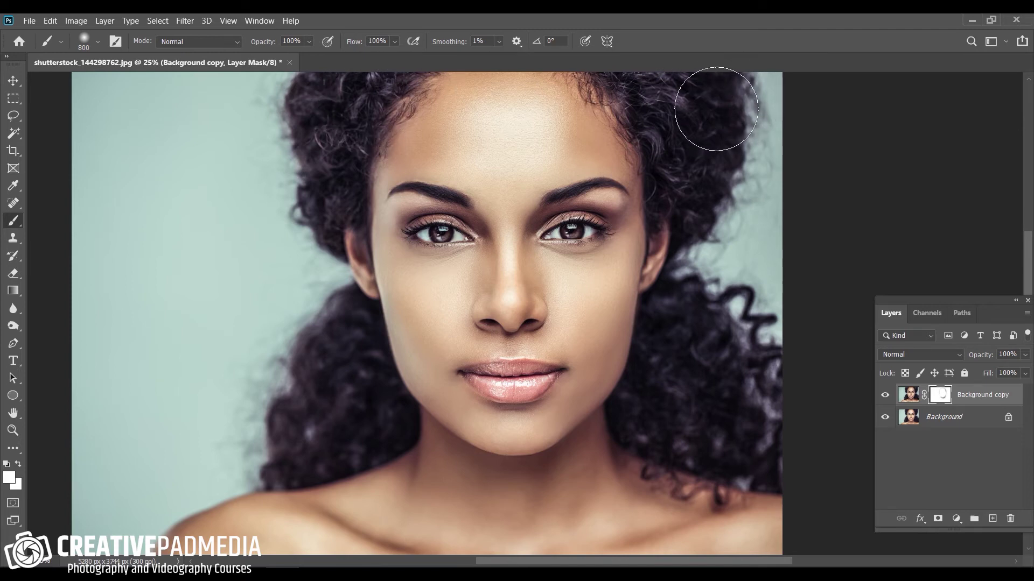
scroll(718, 110, "down", 1)
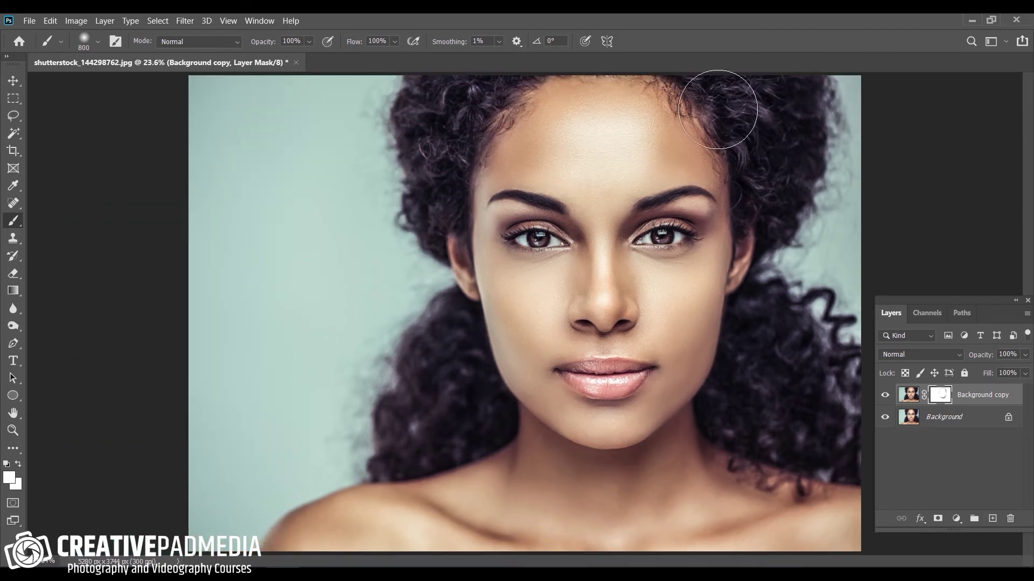
right_click(942, 399)
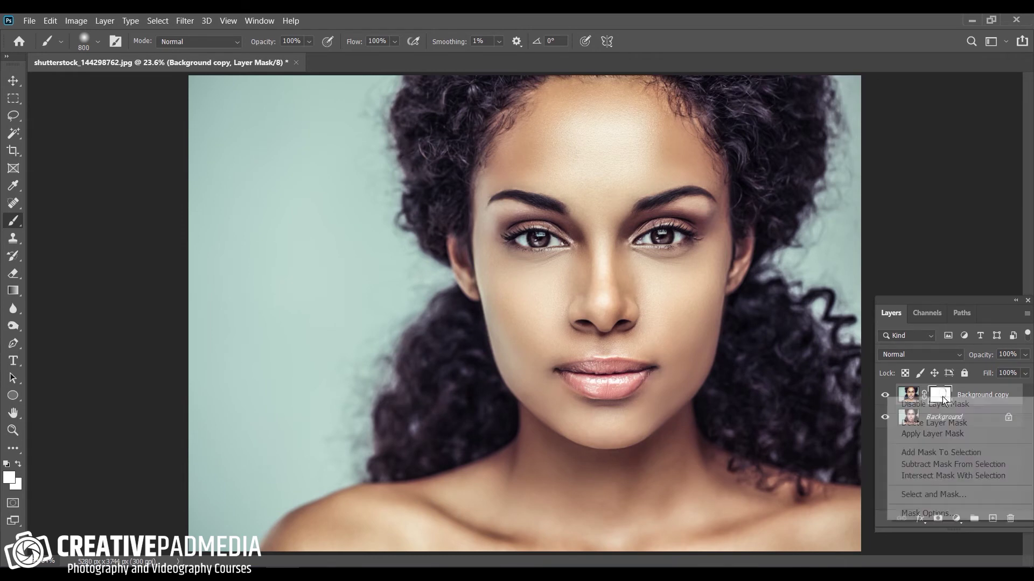
left_click(943, 395)
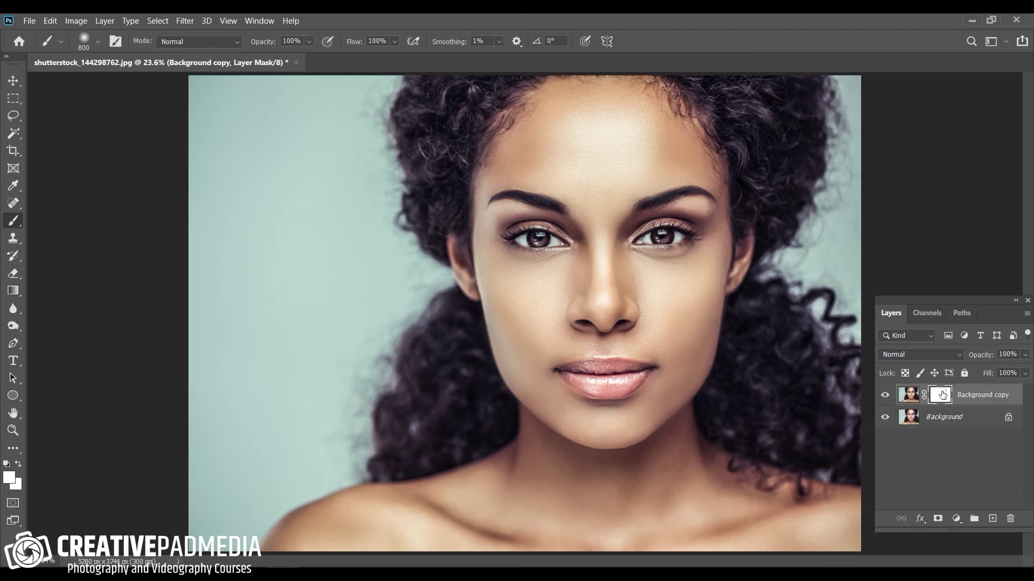
Step: Invert the Background copy's layer mask from its mask properties, and switch to the Background layer
double_click(940, 398)
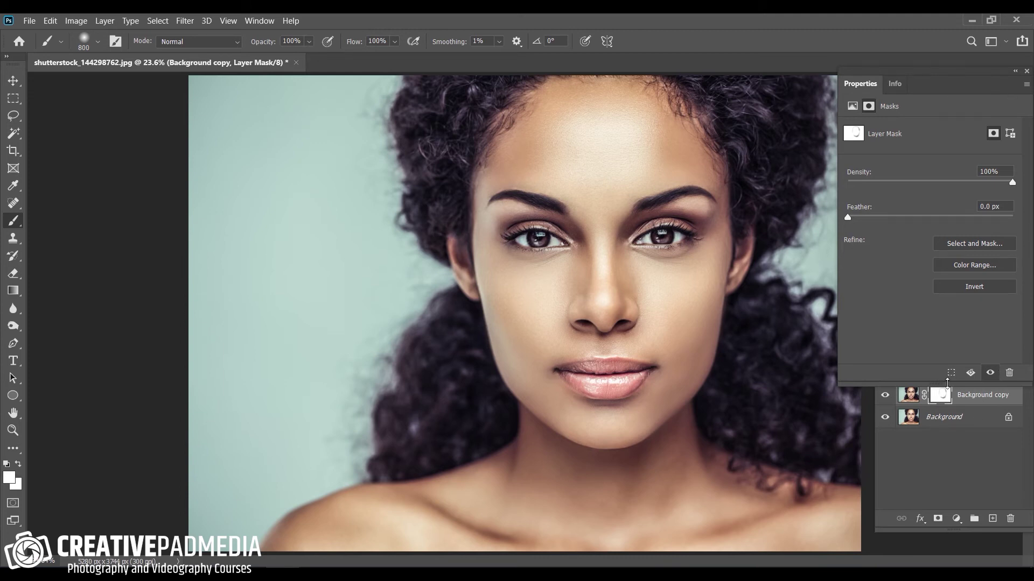
left_click(975, 288)
left_click(1028, 72)
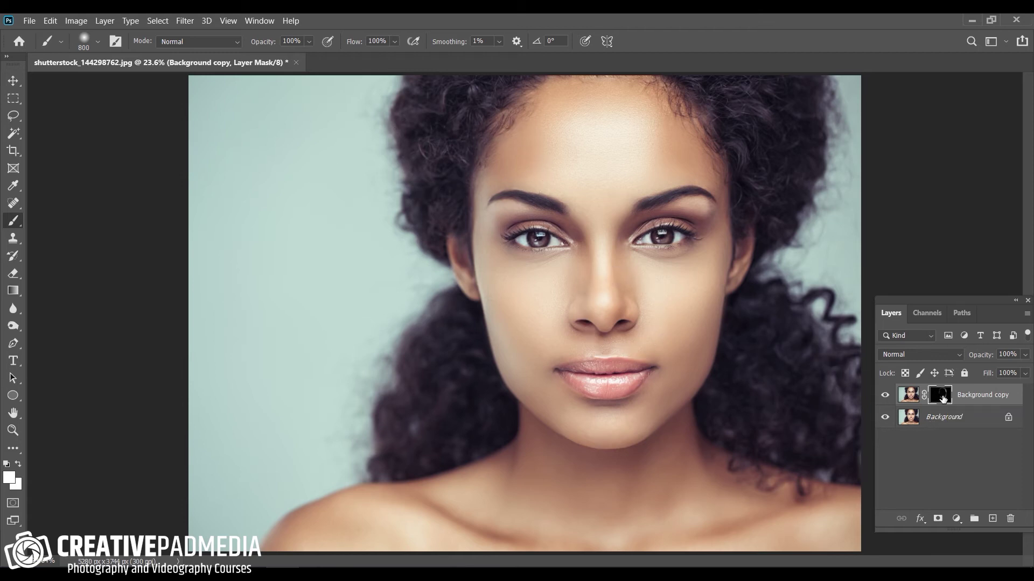
key("alt+bracketleft")
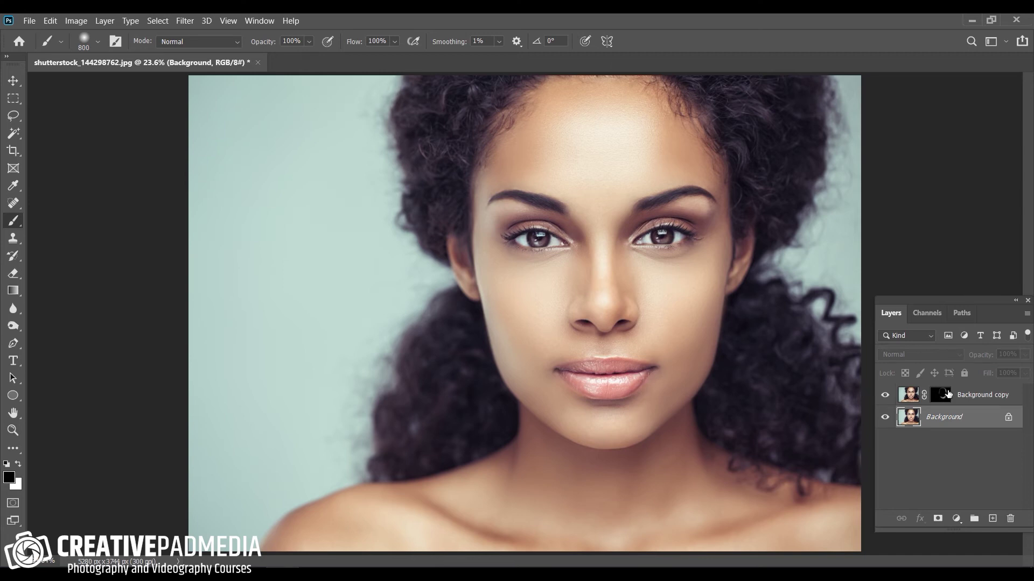
Step: Select the Background copy's layer mask and fill it entirely with black at 100% opacity
left_click(940, 399)
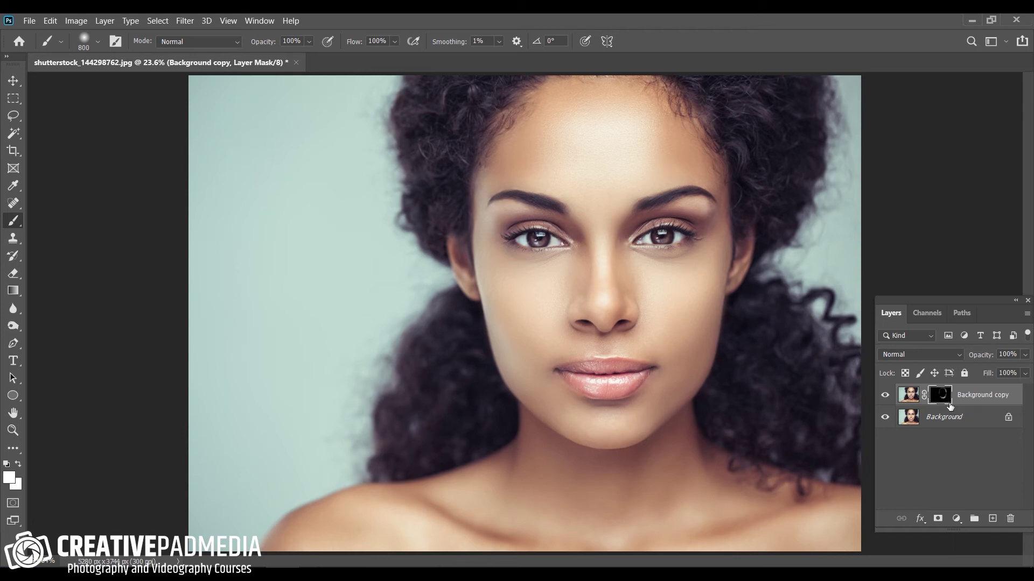
left_click(51, 22)
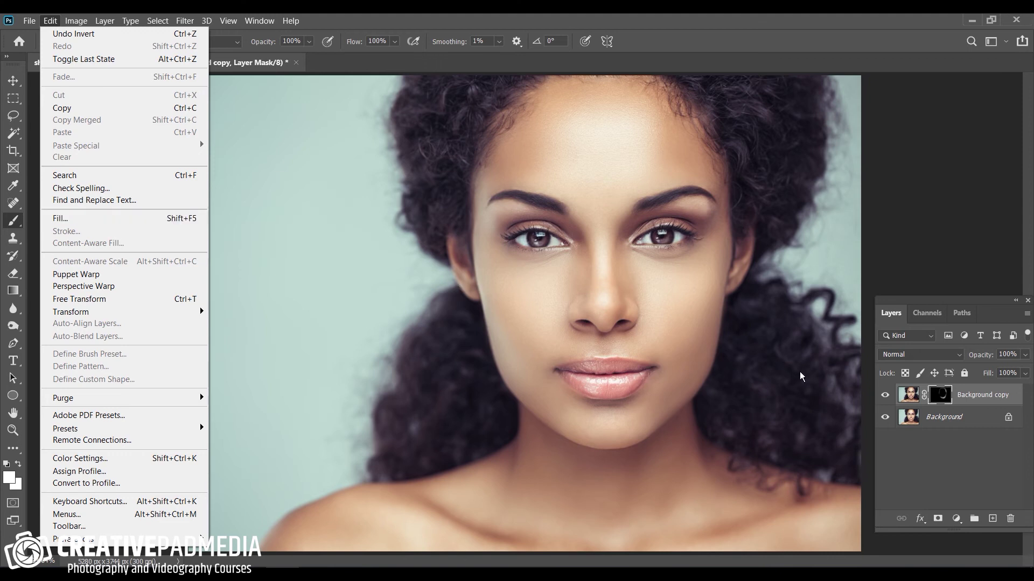
left_click(98, 218)
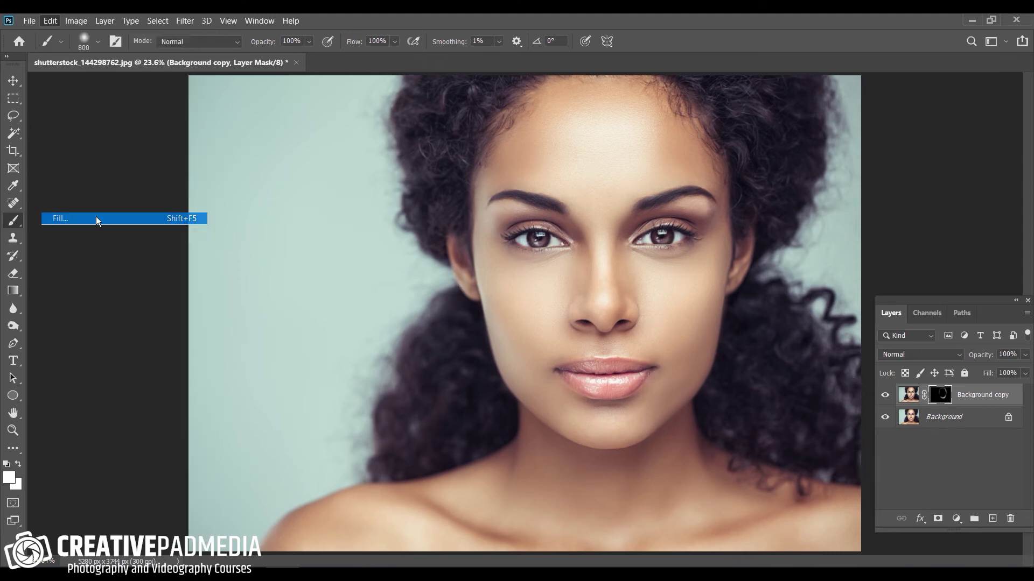
left_click(491, 156)
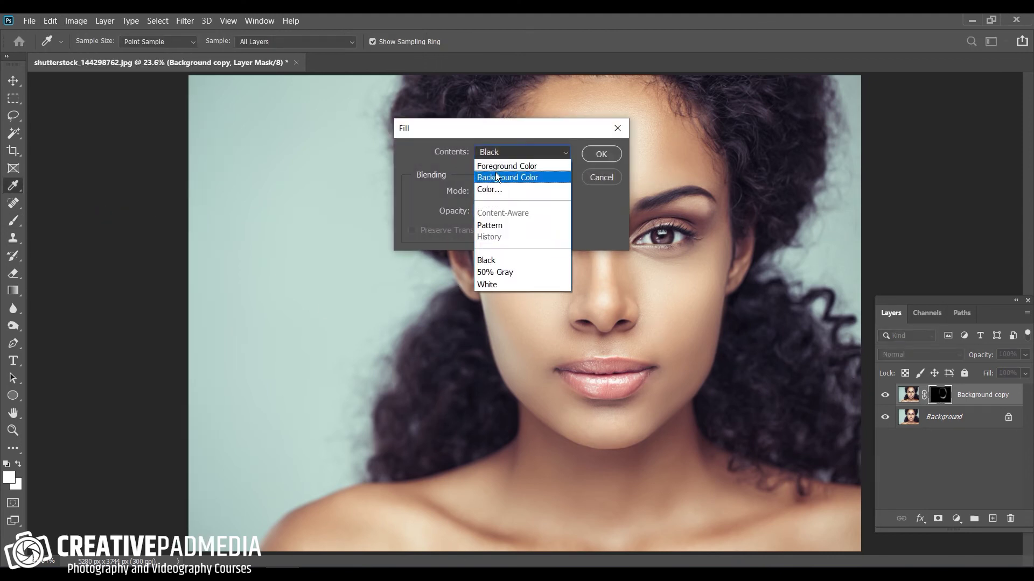
left_click(510, 262)
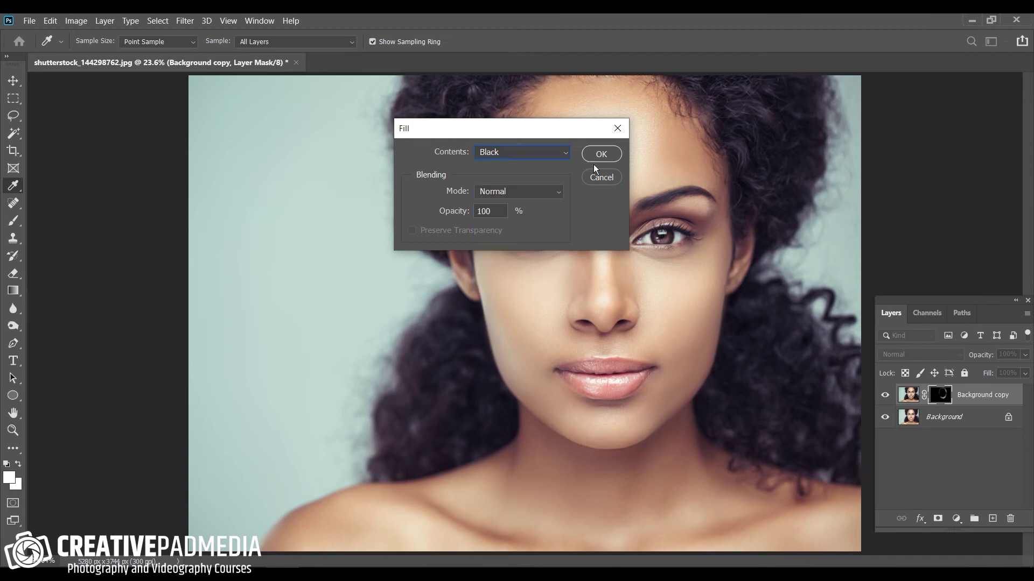
left_click(594, 156)
Step: Paint white over the hair on both sides in the Background copy's layer mask, and compare the portrait with the layer hidden and shown
key("b")
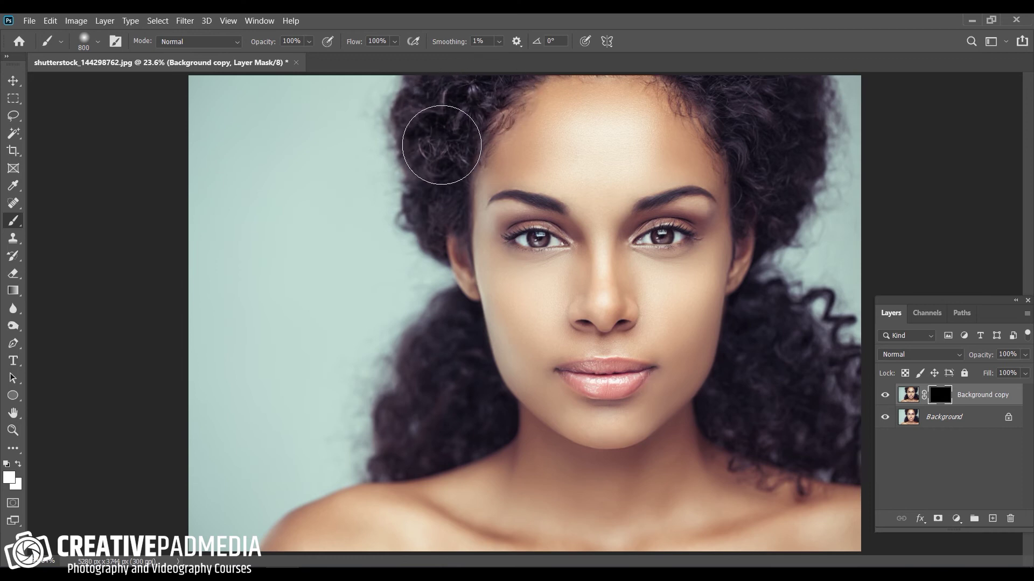
left_click(441, 144)
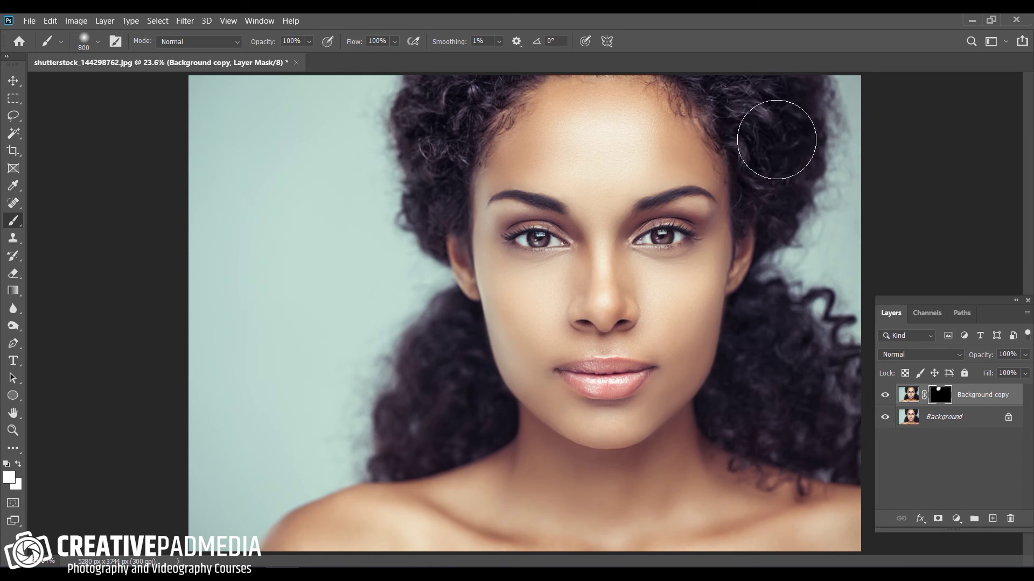
mouse_move(808, 356)
left_mouse_down()
mouse_move(803, 373)
mouse_move(757, 404)
mouse_move(805, 334)
mouse_move(788, 397)
left_mouse_up()
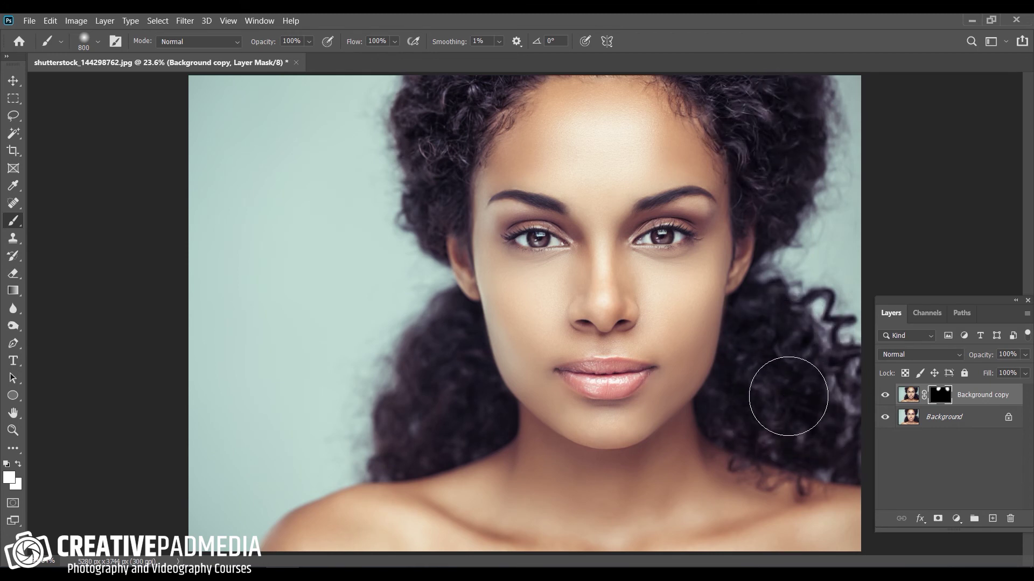
mouse_move(458, 344)
left_mouse_down()
mouse_move(427, 422)
mouse_move(452, 364)
left_mouse_up()
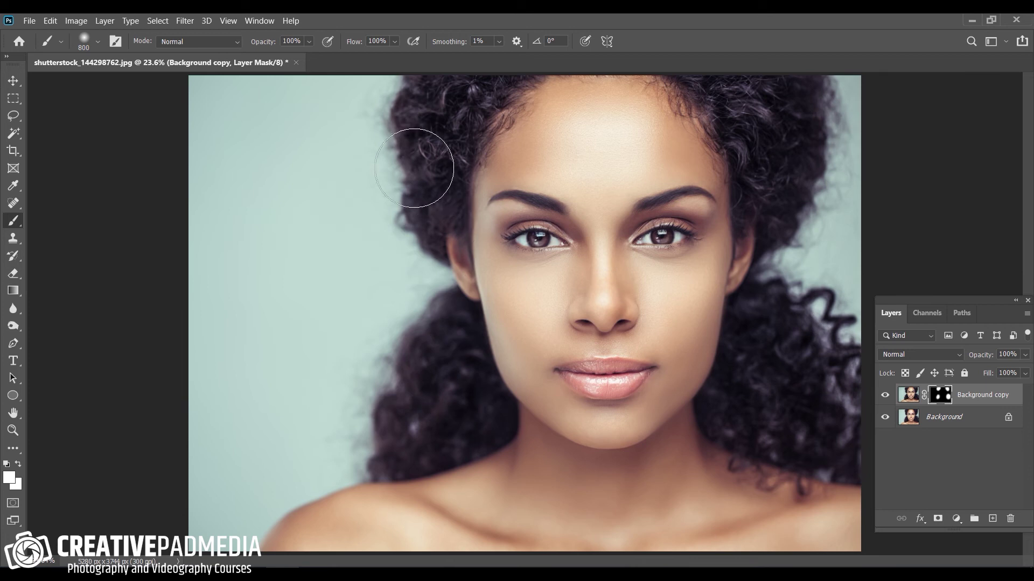
mouse_move(414, 168)
left_mouse_down()
mouse_move(434, 167)
mouse_move(445, 111)
left_mouse_up()
mouse_move(812, 209)
left_mouse_down()
mouse_move(739, 104)
mouse_move(752, 123)
left_mouse_up()
left_click(886, 396)
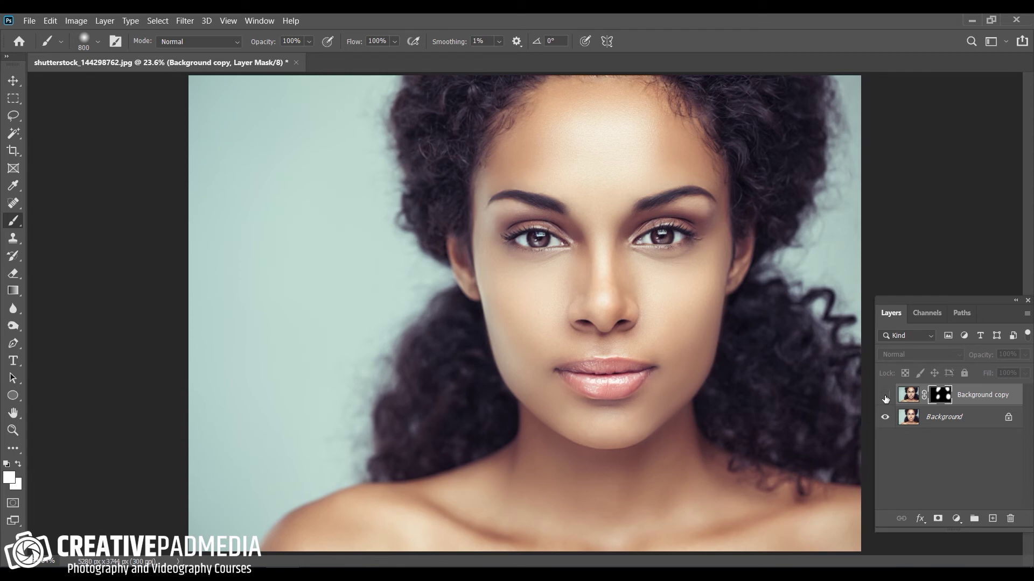
left_click(886, 397)
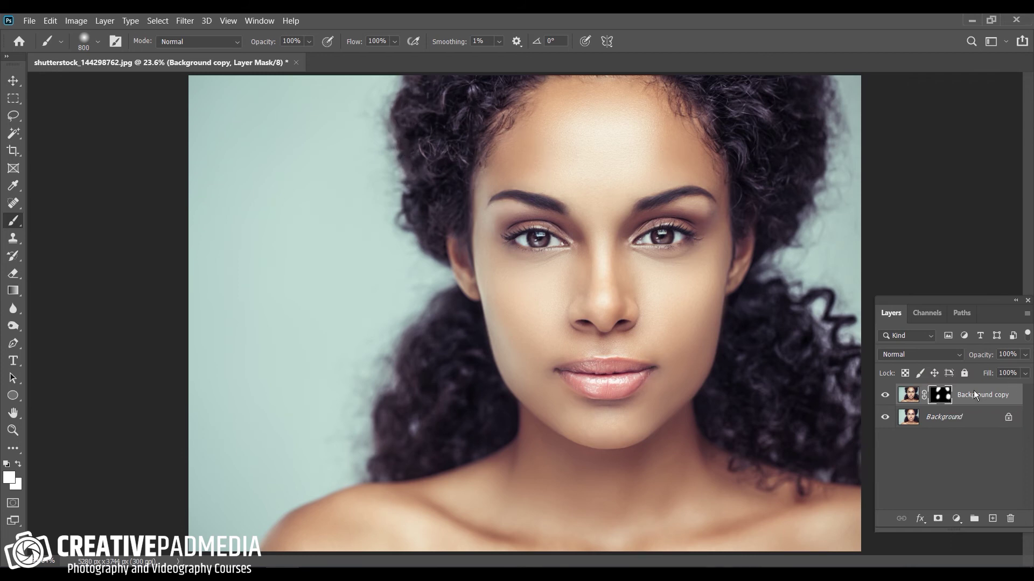
Step: Delete the Background copy layer together with its mask
left_click(940, 419)
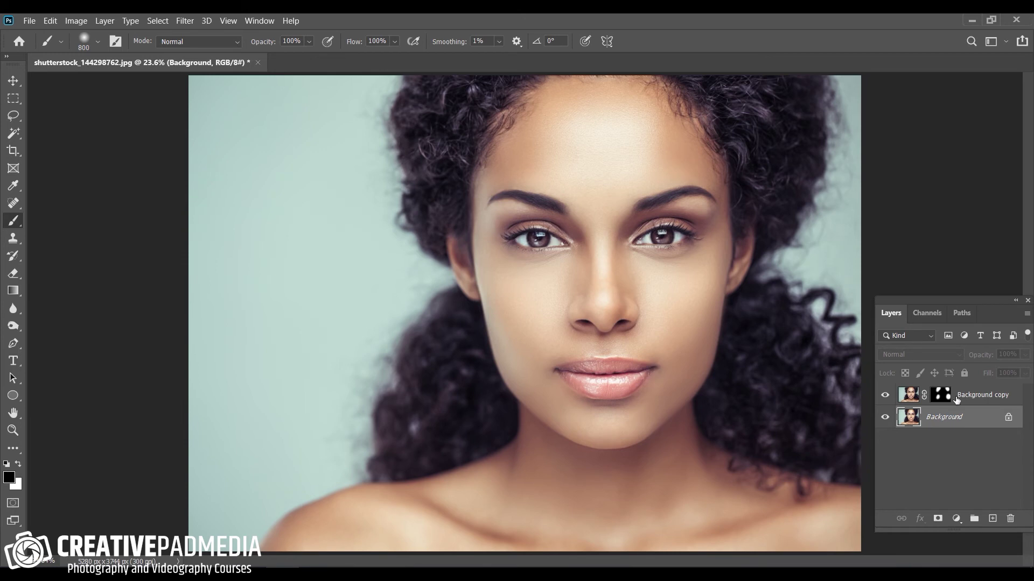
left_click(957, 400)
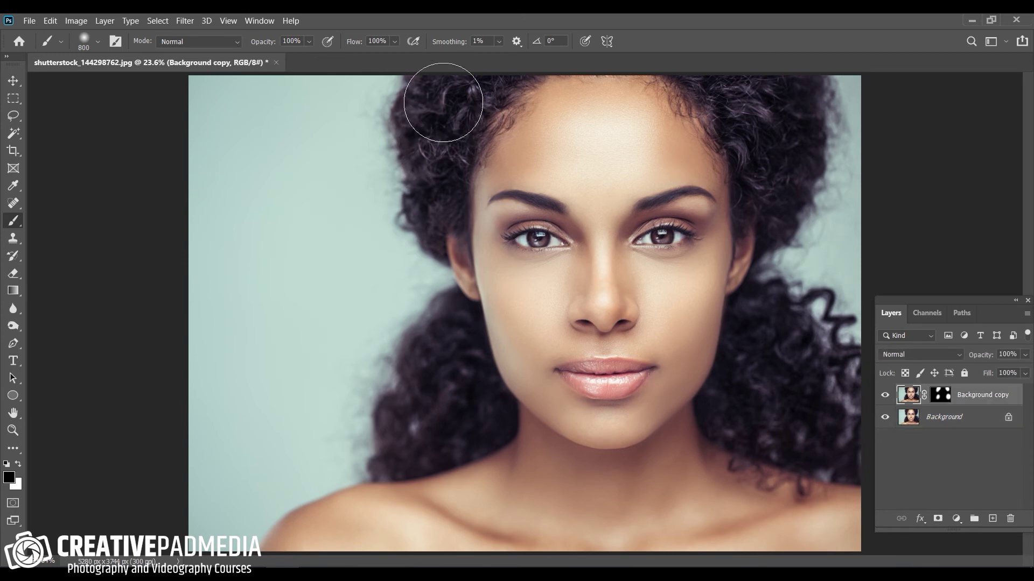
right_click(971, 396)
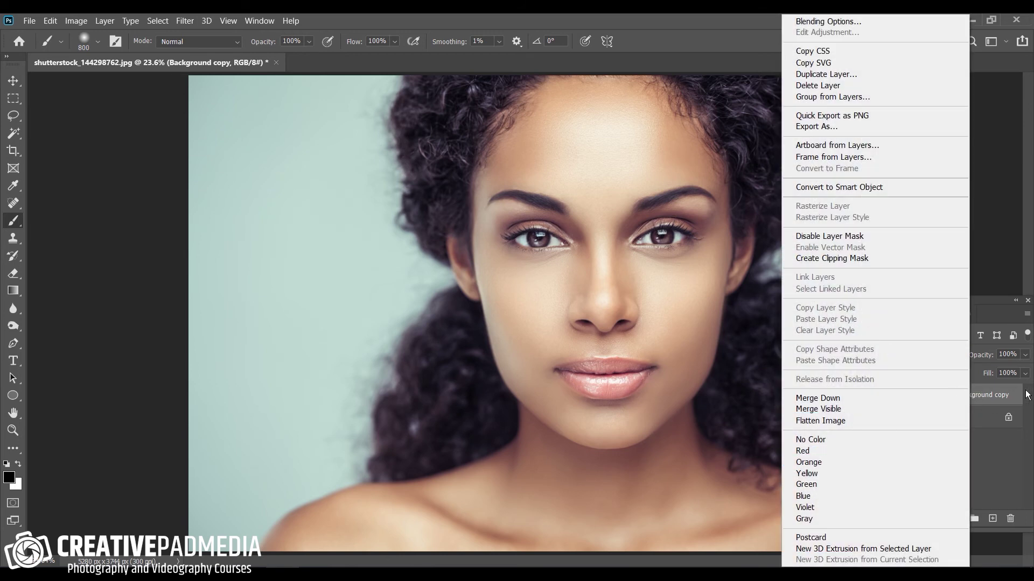
left_click(1004, 396)
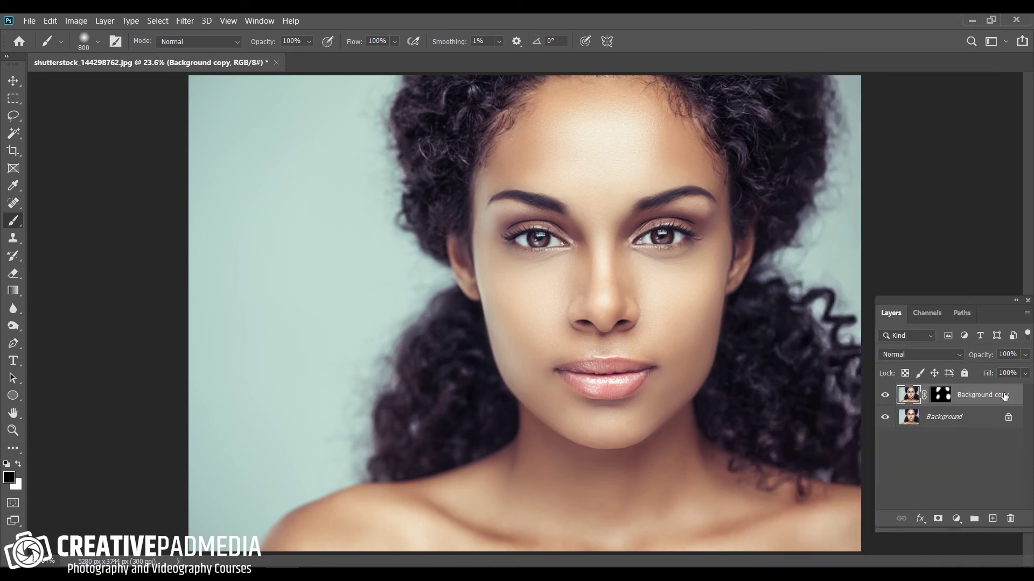
left_click(1010, 518)
left_click(489, 237)
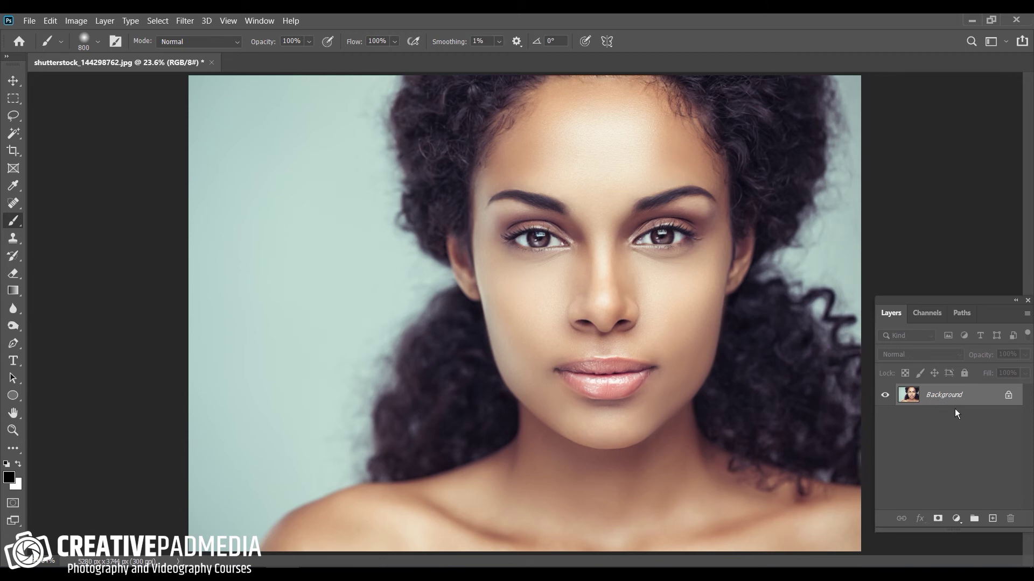
Step: Add a Hue/Saturation adjustment layer above the Background layer and set its hue to +180
key("ctrl+plus")
key("ctrl+plus")
key("ctrl+plus")
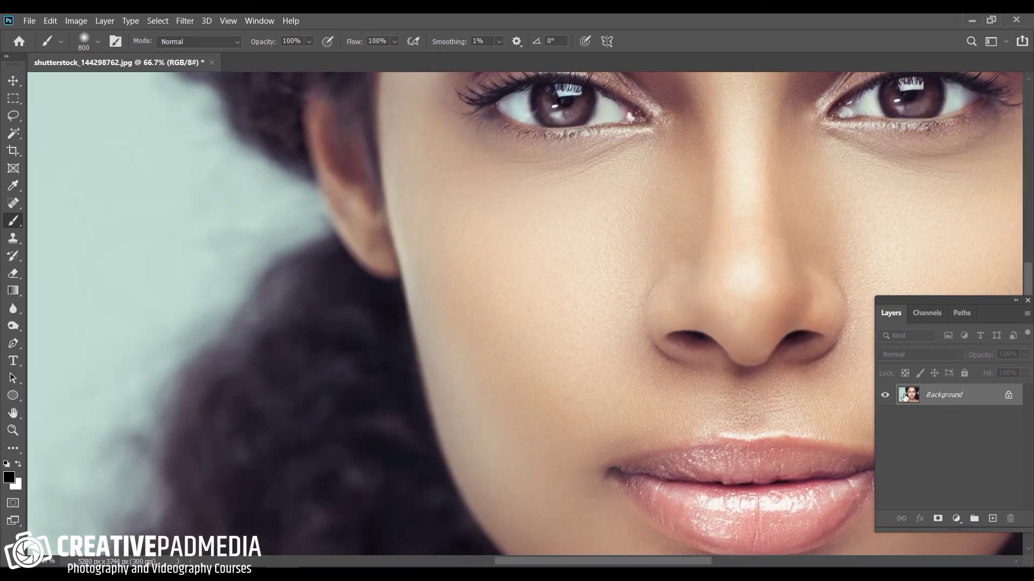
left_click_drag(785, 180, 580, 342)
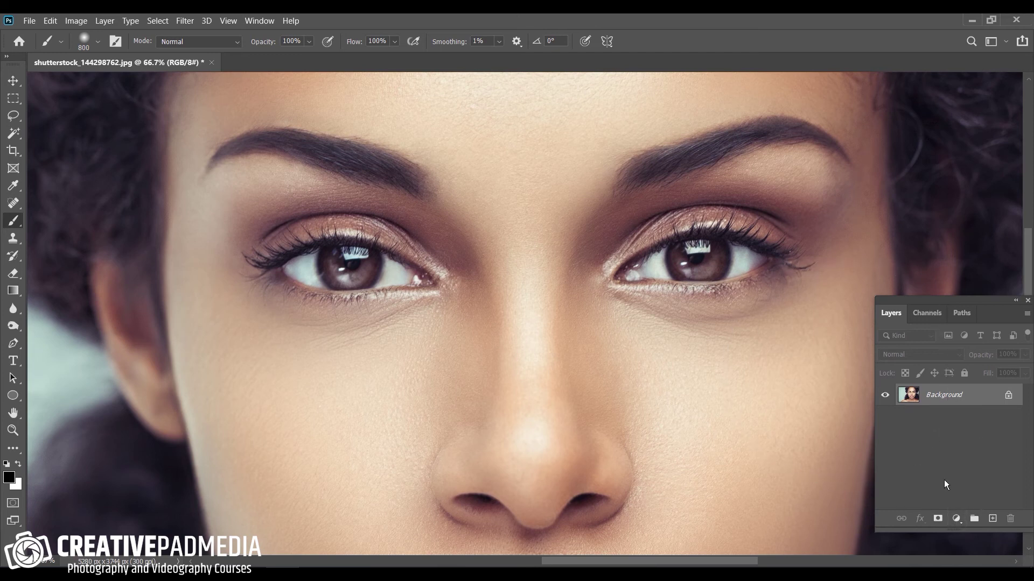
left_click(956, 519)
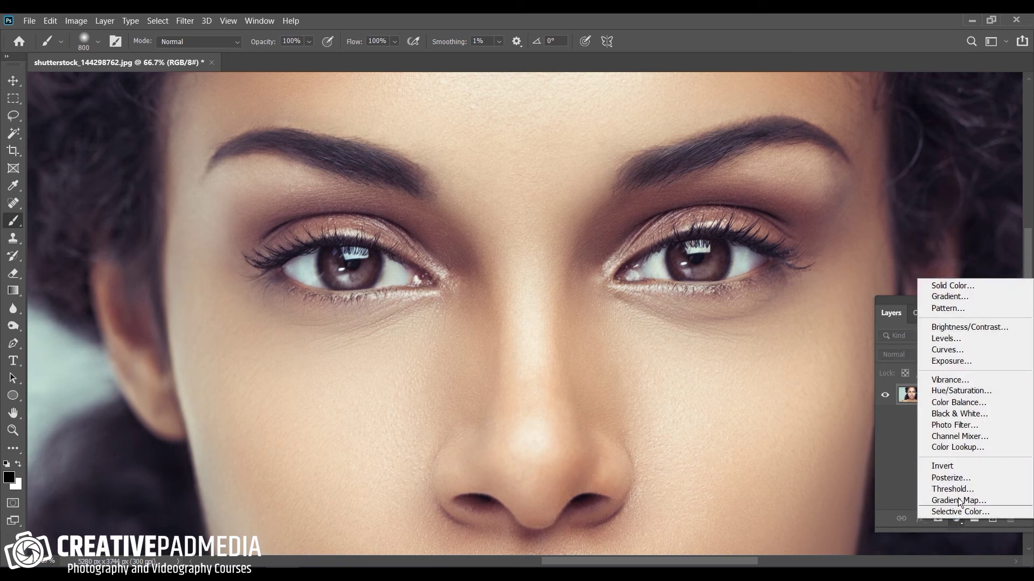
left_click(977, 392)
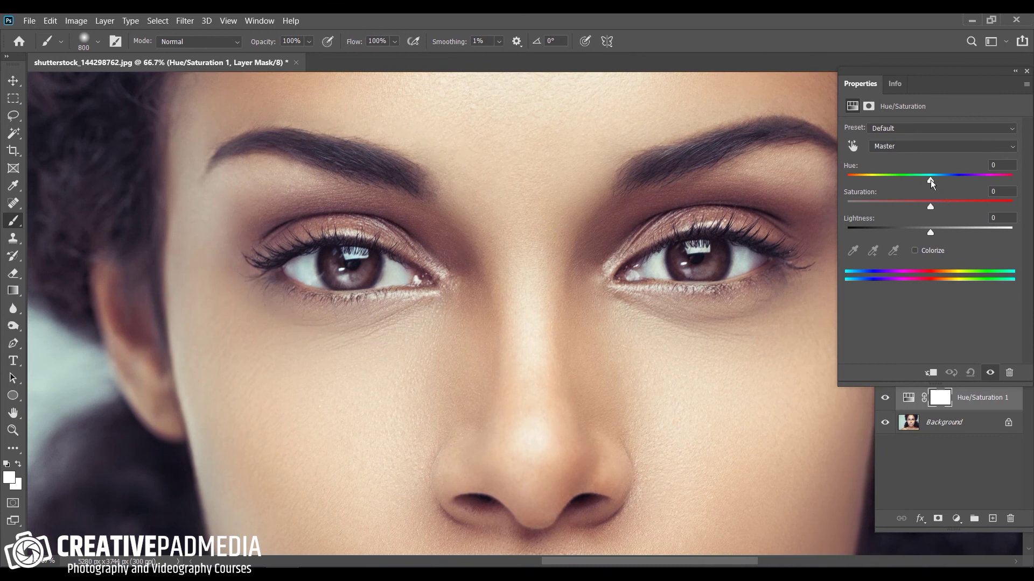
left_click_drag(931, 184, 1015, 201)
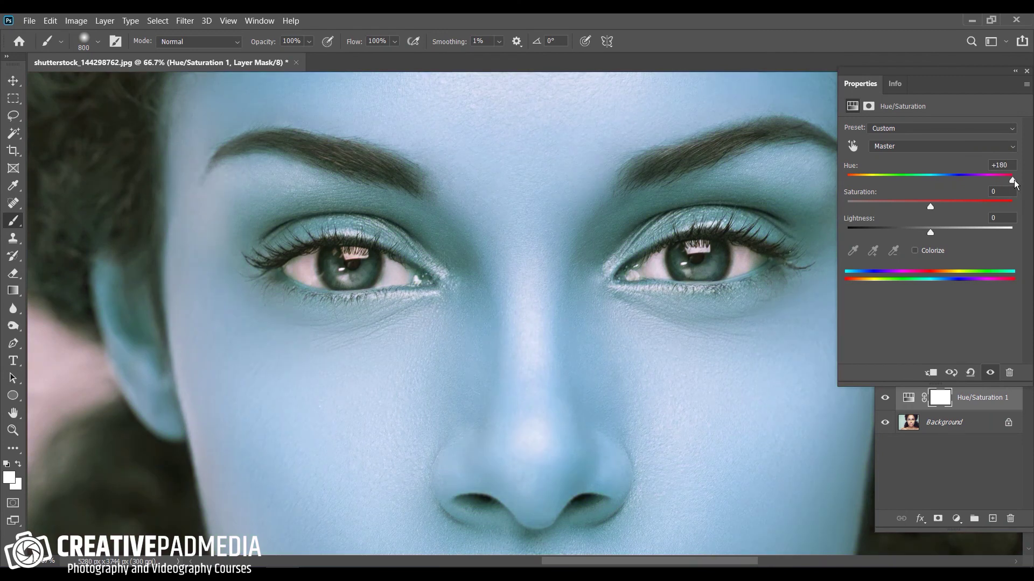
left_click(1027, 71)
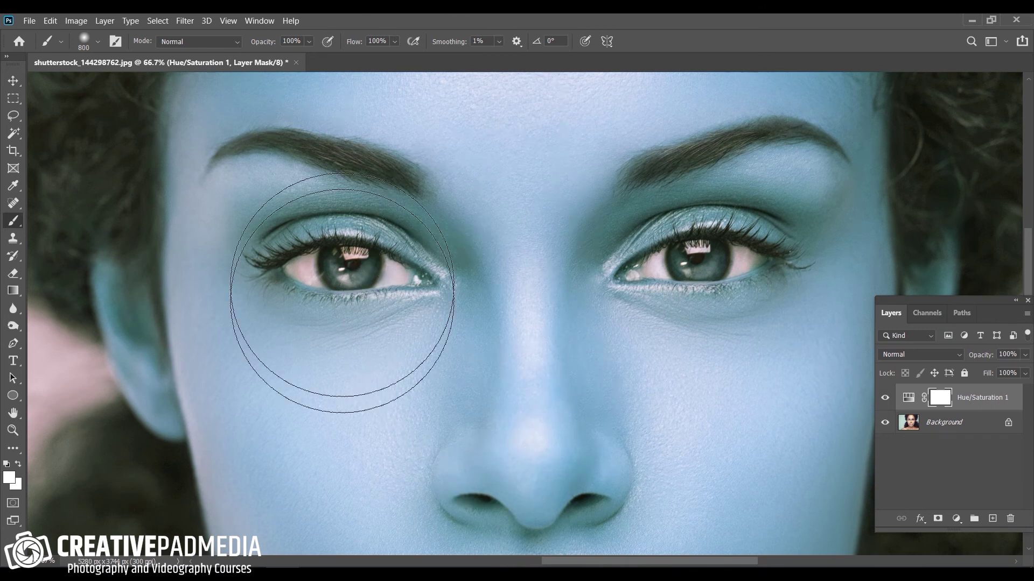
key("ctrl+minus")
key("ctrl+minus")
key("ctrl+minus")
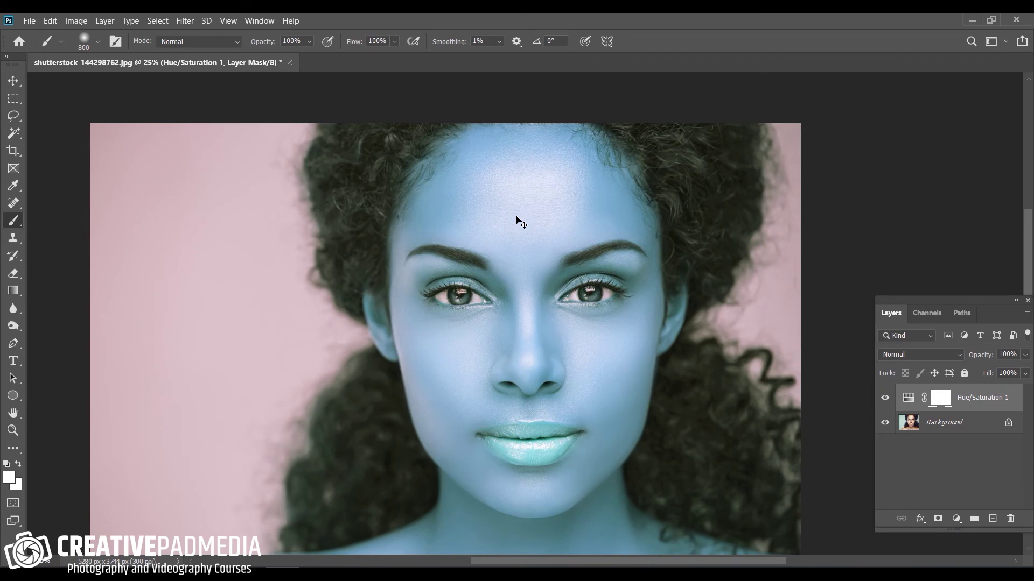
key("ctrl+plus")
key("ctrl+plus")
key("ctrl+plus")
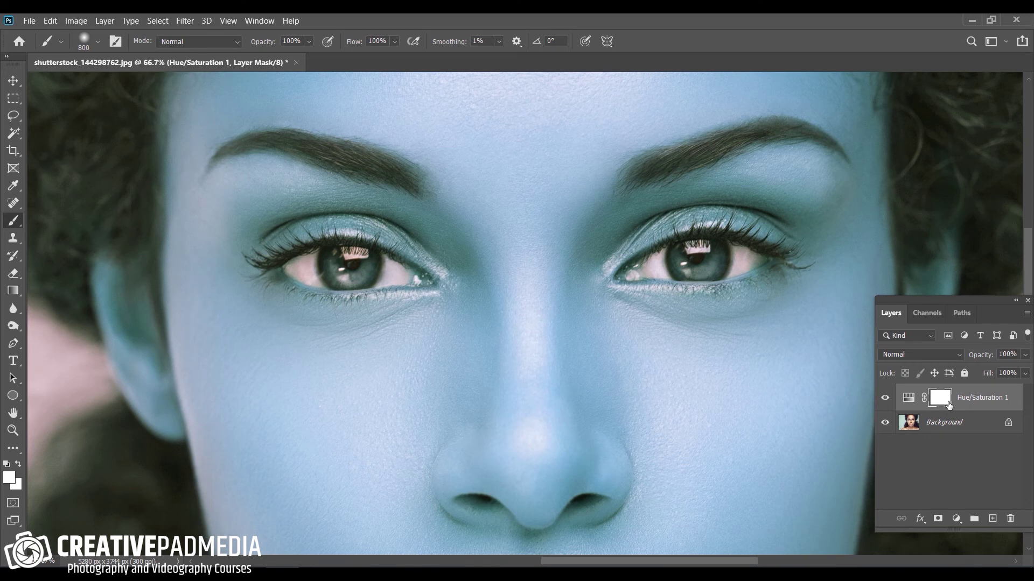
left_click(956, 518)
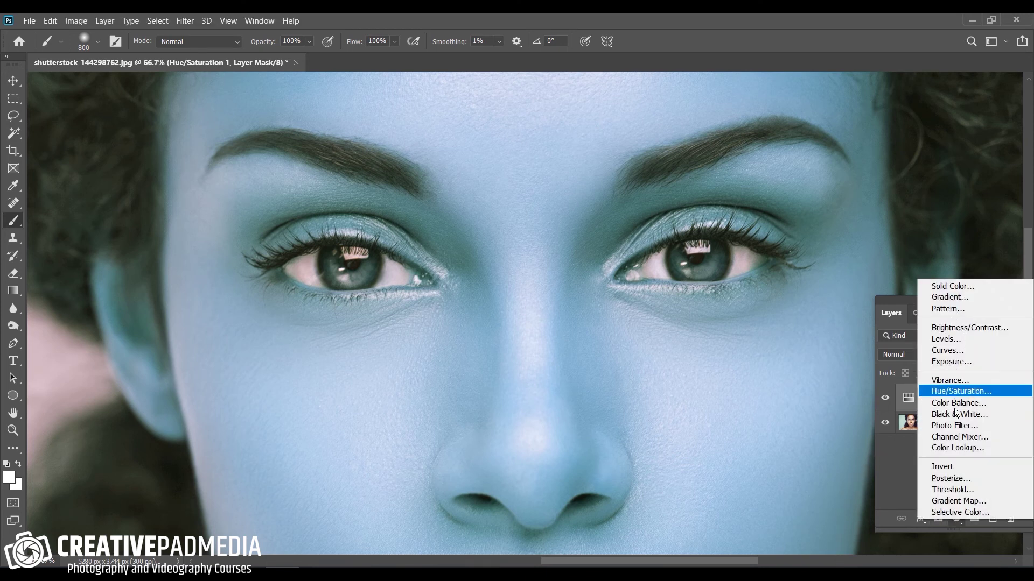
left_click(903, 482)
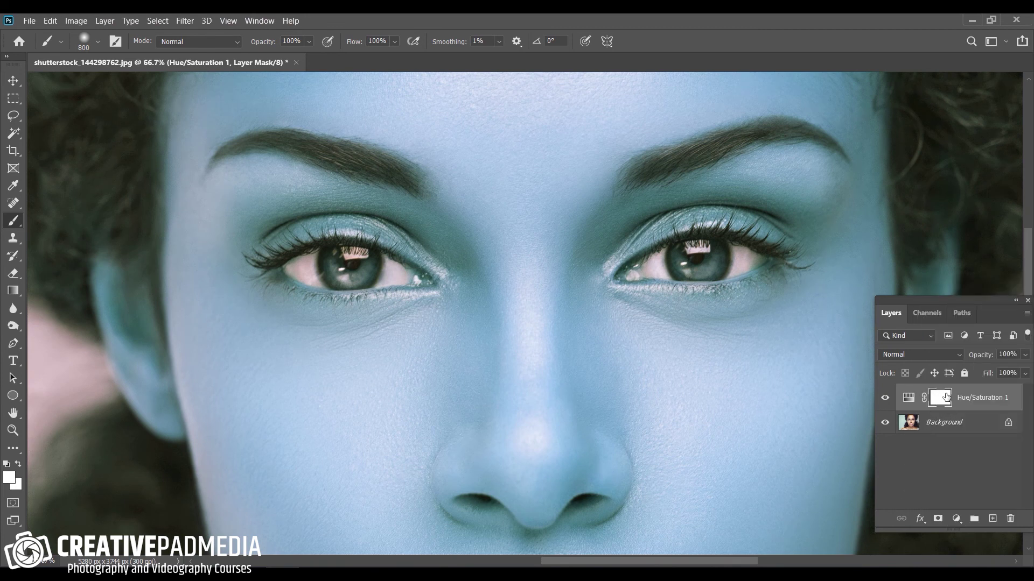
Step: Reopen the Hue/Saturation adjustment's settings and keep its hue at +180
double_click(908, 401)
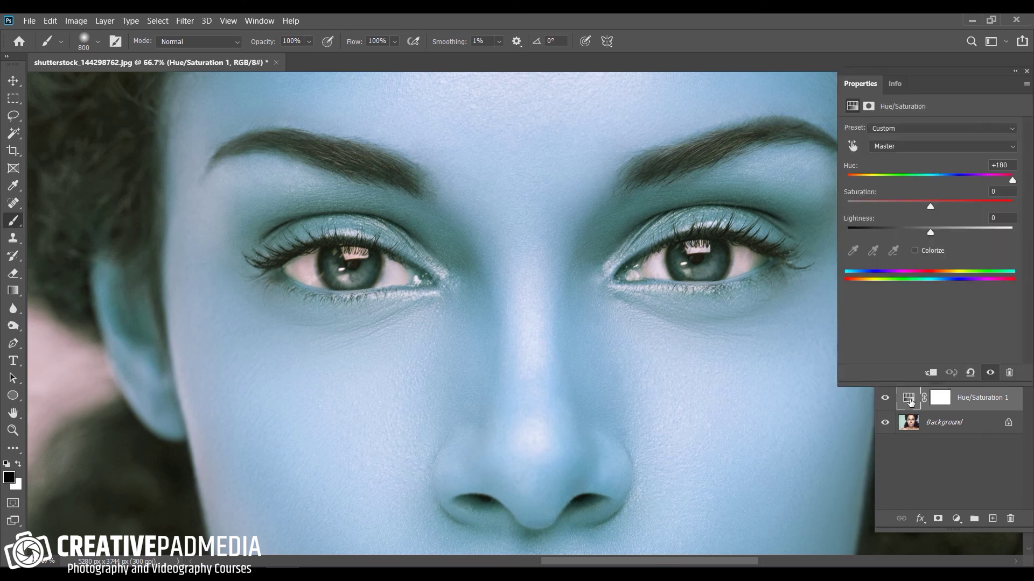
mouse_move(1013, 183)
left_mouse_down()
mouse_move(919, 181)
mouse_move(980, 181)
mouse_move(1025, 197)
left_mouse_up()
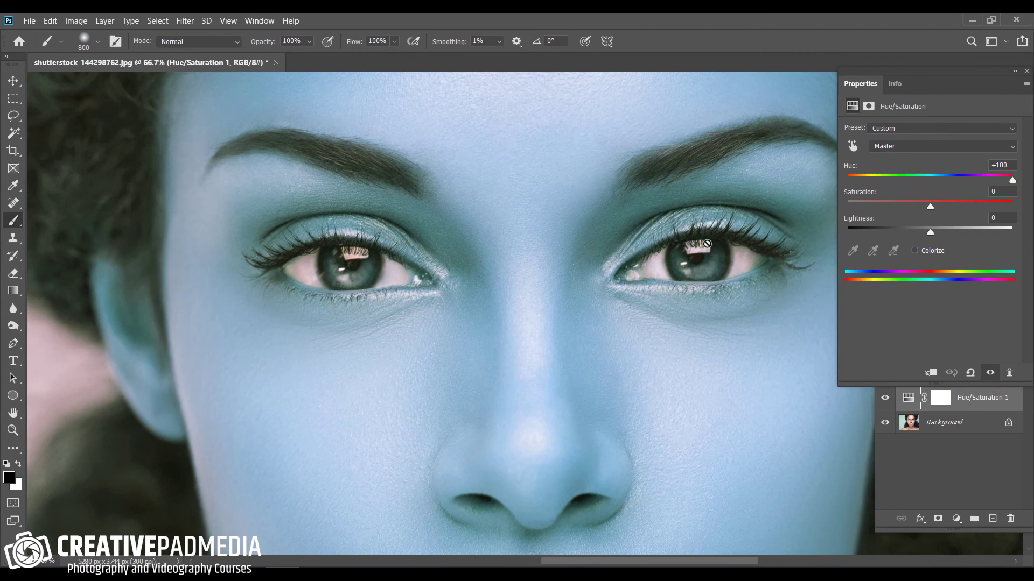
left_click(1026, 71)
Step: Invert the Hue/Saturation 1 layer mask from its mask properties so the mask is filled with black
left_click(940, 401)
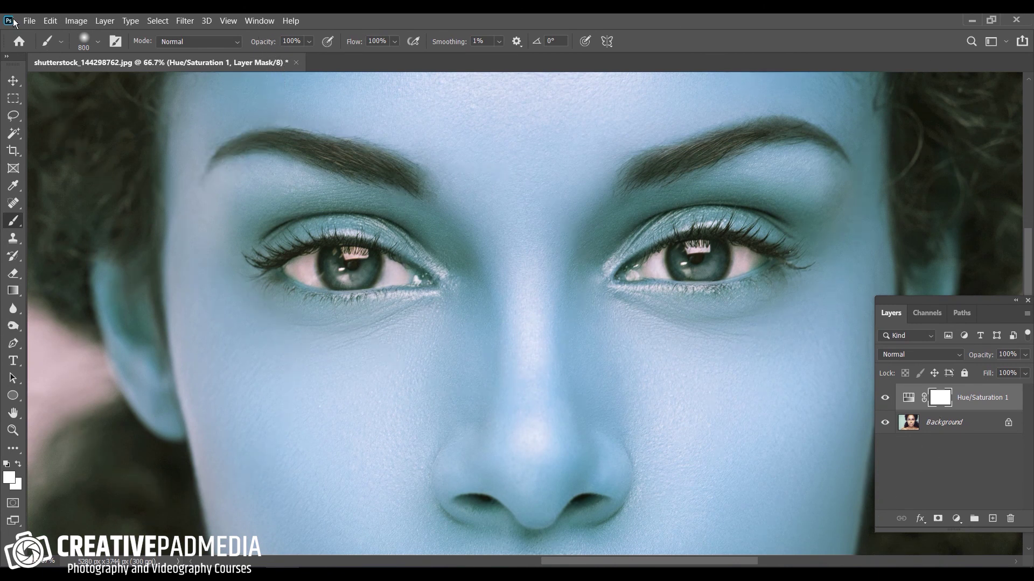
left_click(47, 21)
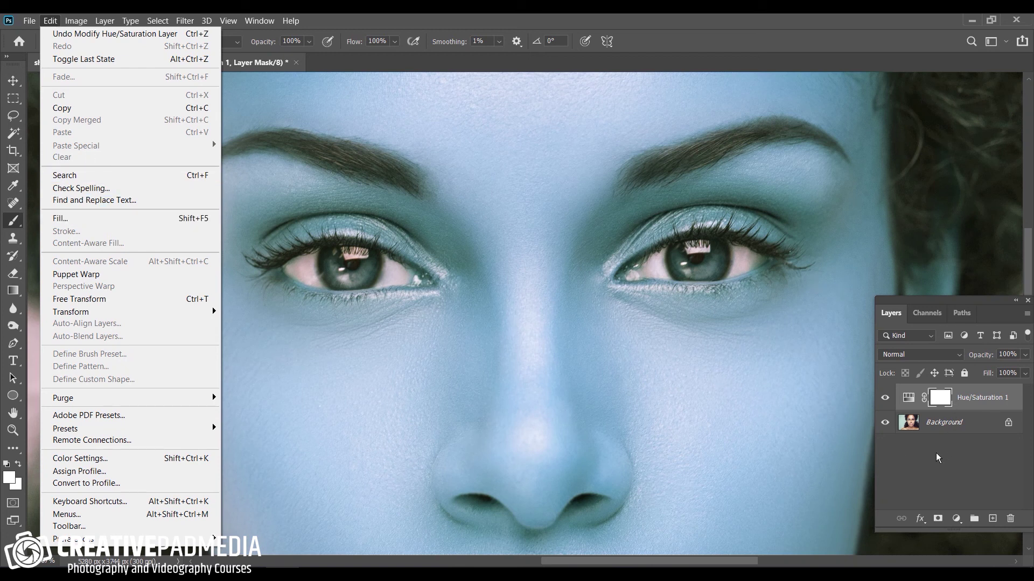
left_click(943, 403)
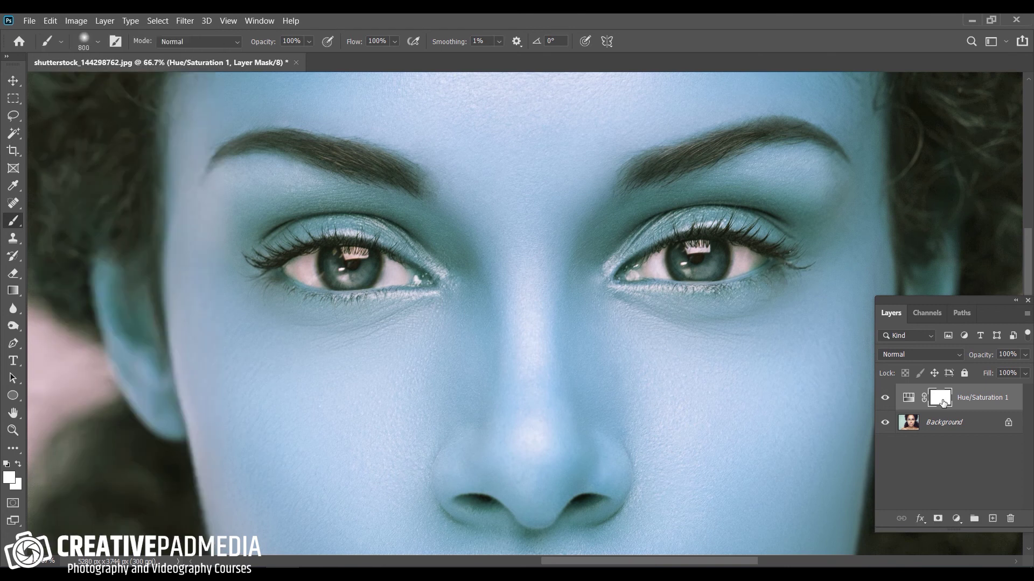
double_click(943, 403)
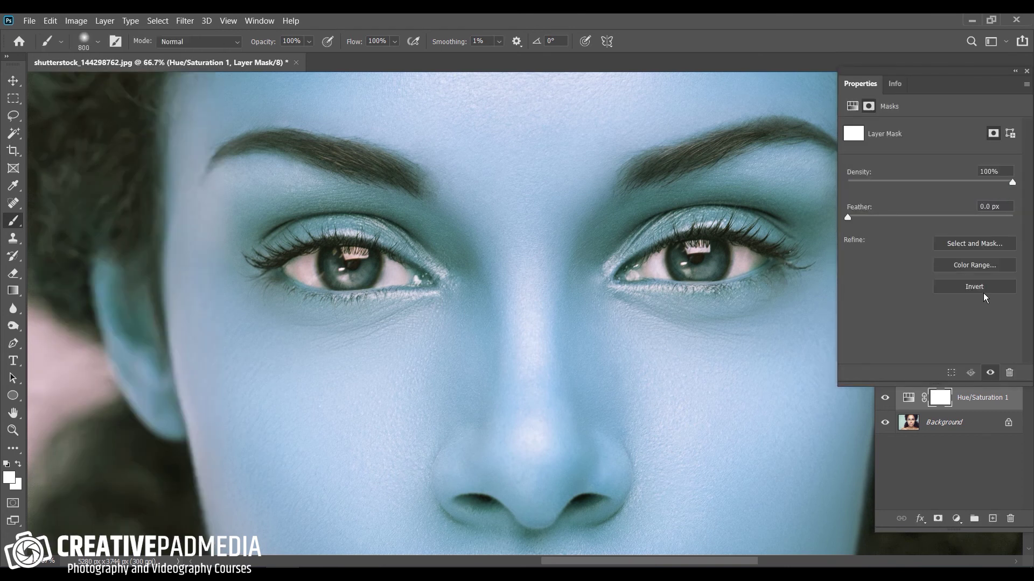
left_click(981, 288)
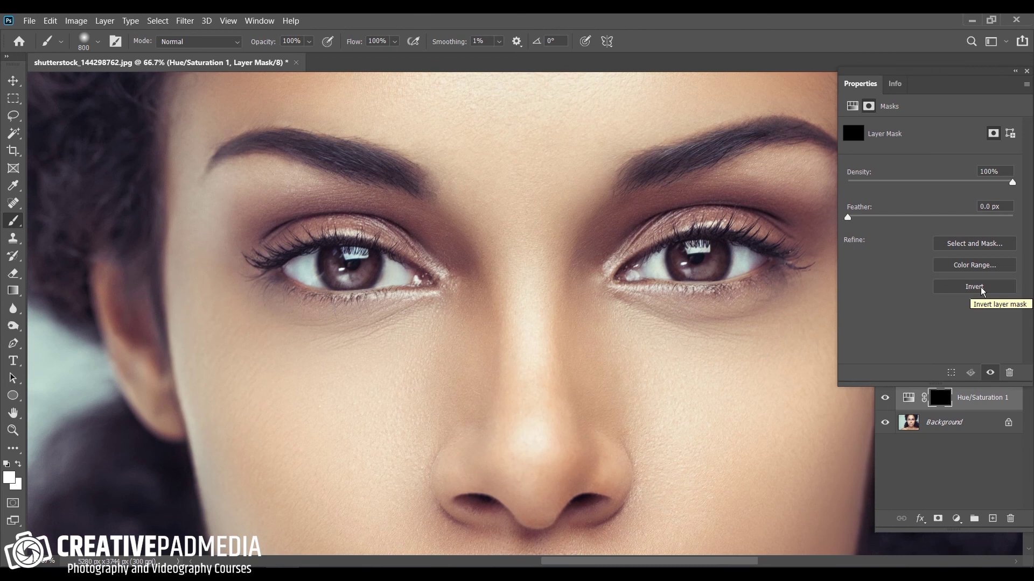
left_click(1028, 72)
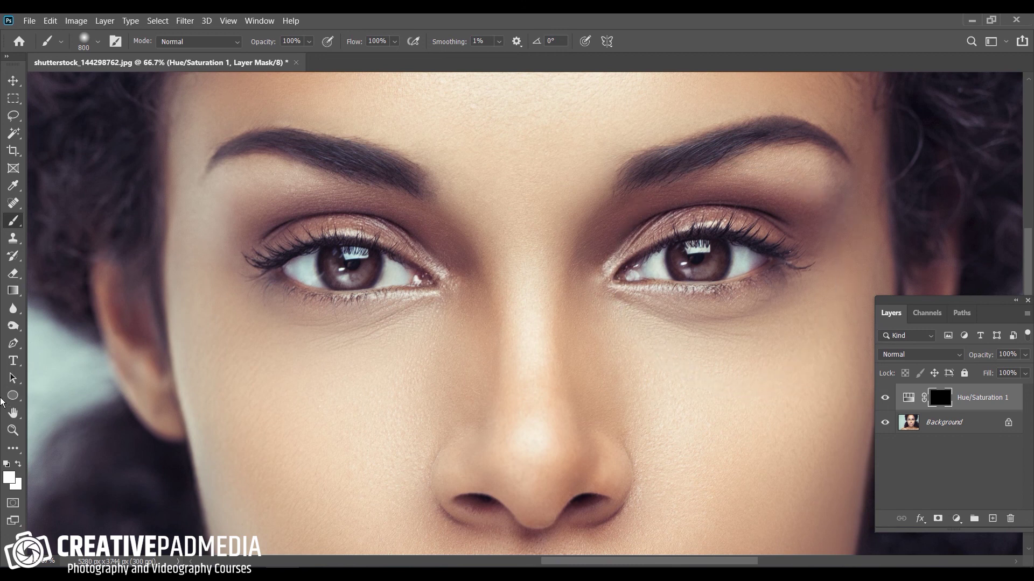
Step: Confirm white (ffffff) as the foreground colour and reduce the brush size to 200 to match an iris
left_click(10, 478)
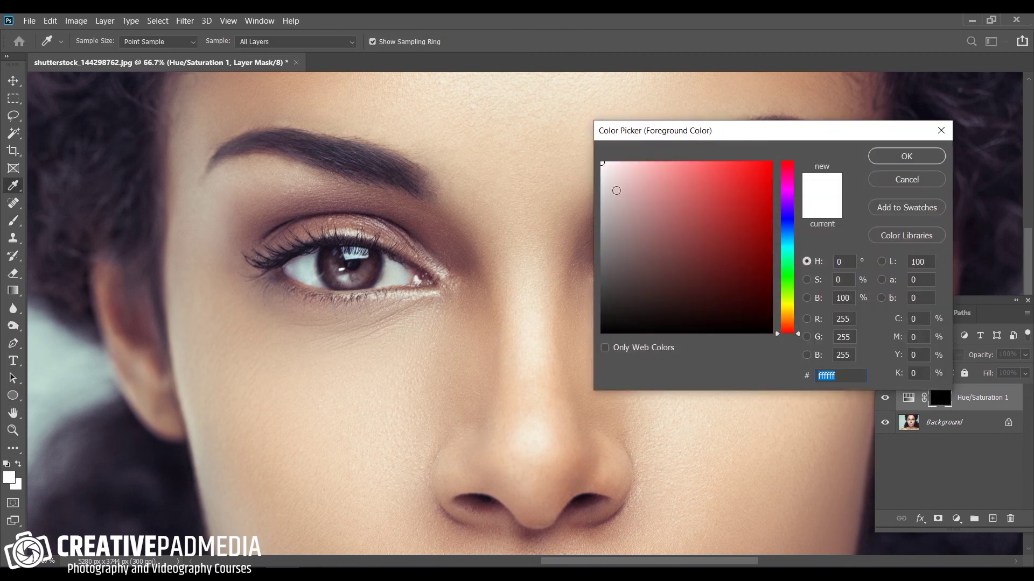
left_click(923, 155)
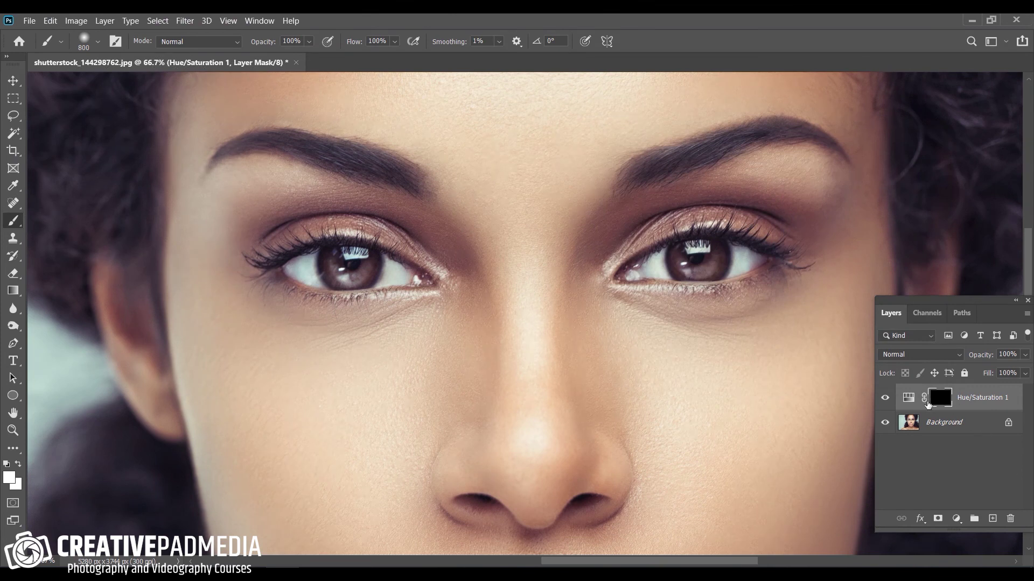
key("bracketleft")
key("bracketleft")
key("bracketleft")
key("bracketleft")
key("bracketleft")
key("bracketleft")
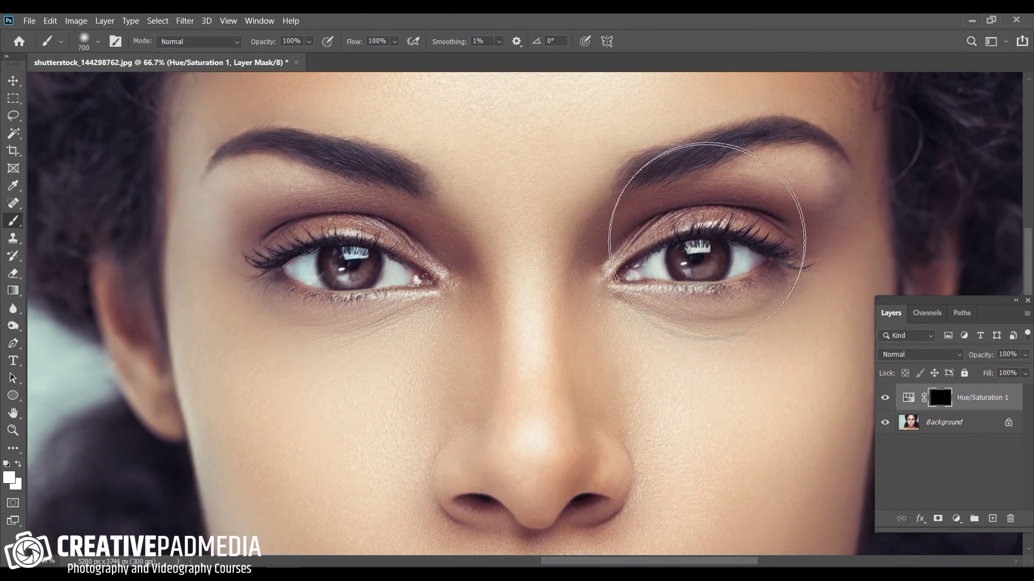
key("bracketleft")
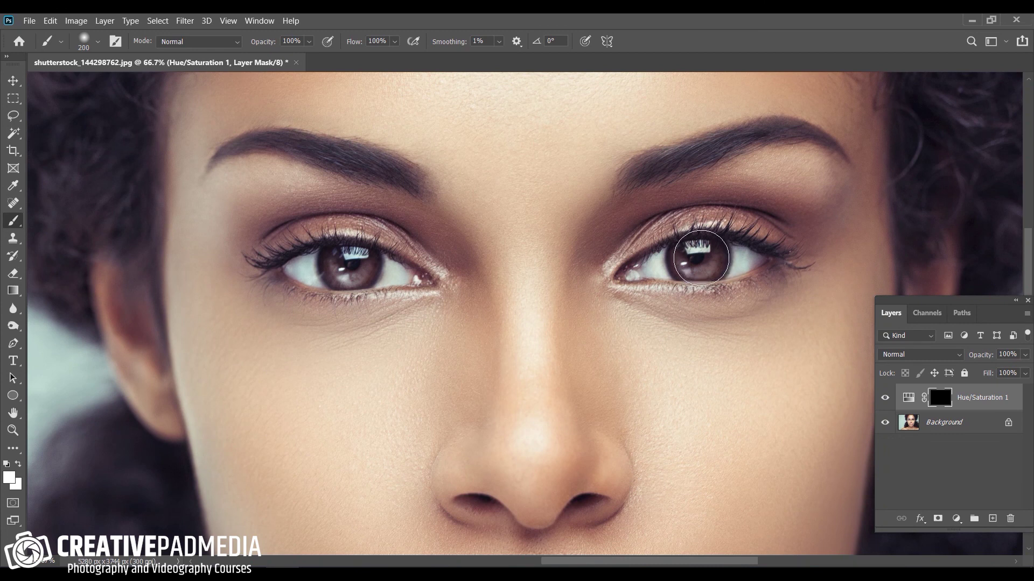
Step: Paint white over both irises in the Hue/Saturation 1 layer mask to reveal the colour shift there
left_click_drag(700, 253, 697, 257)
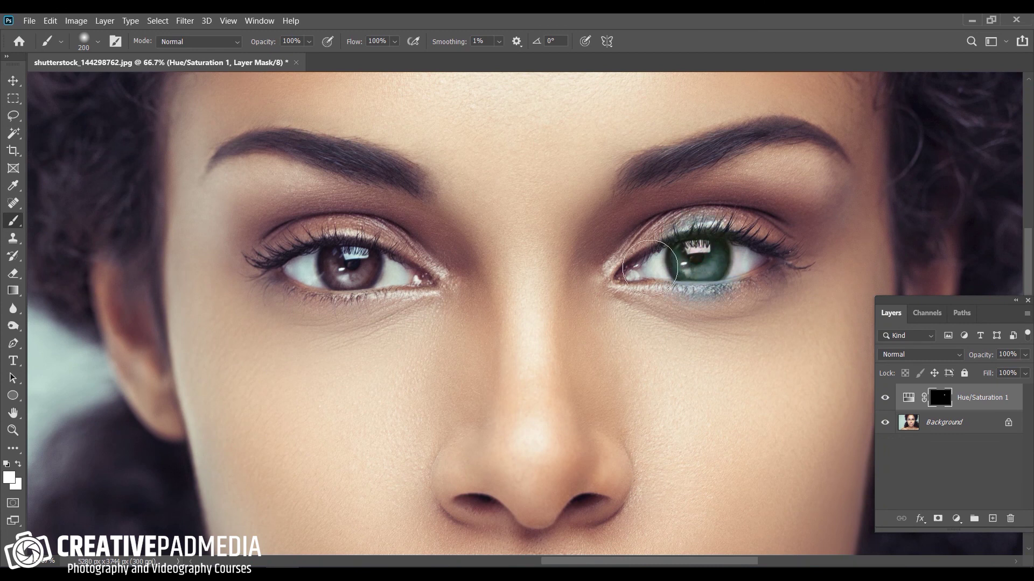
left_click_drag(336, 266, 351, 264)
left_click_drag(350, 269, 350, 269)
left_click_drag(346, 269, 347, 269)
key("ctrl+minus")
key("ctrl+minus")
key("ctrl+minus")
key("ctrl+minus")
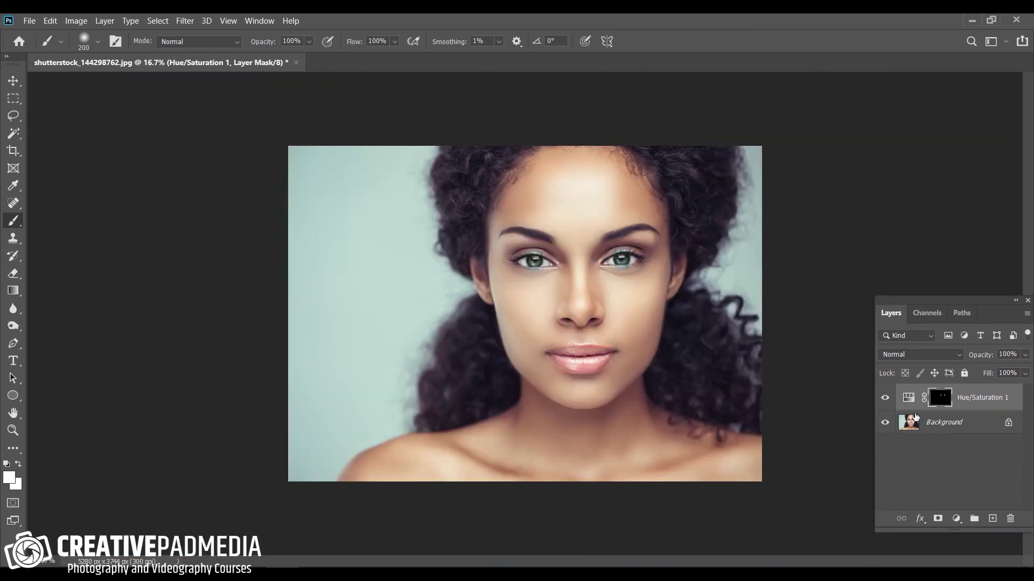
key("ctrl+0")
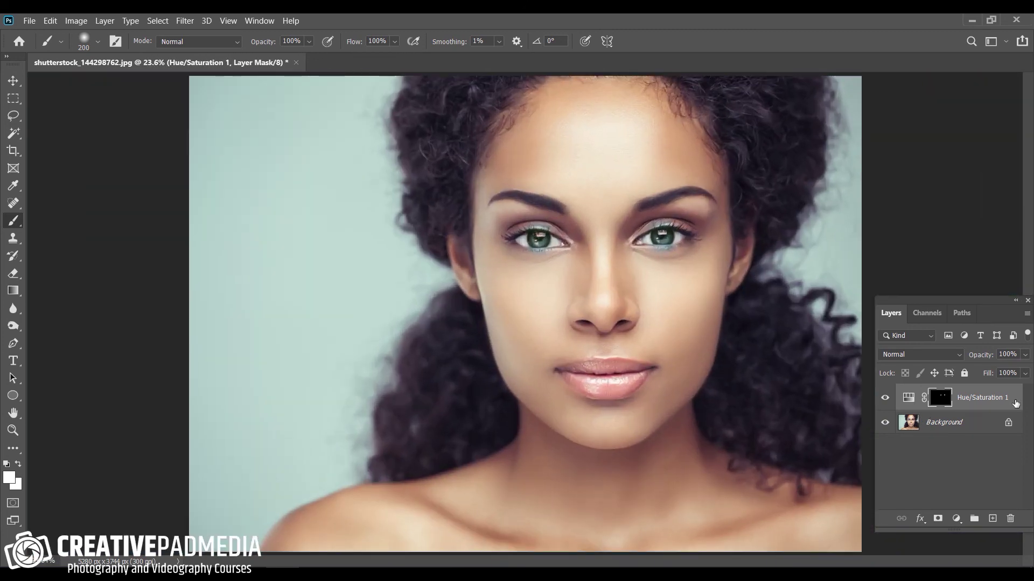